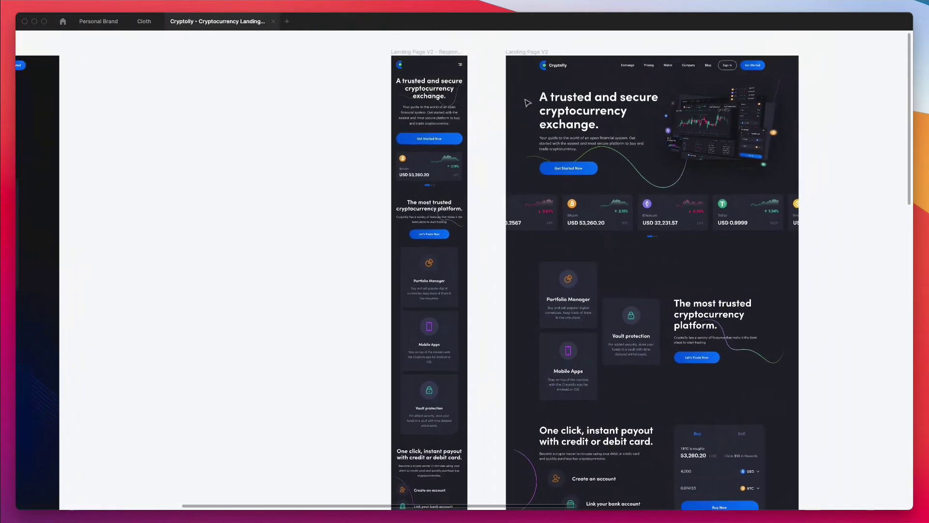
scroll(528, 103, "up", 5)
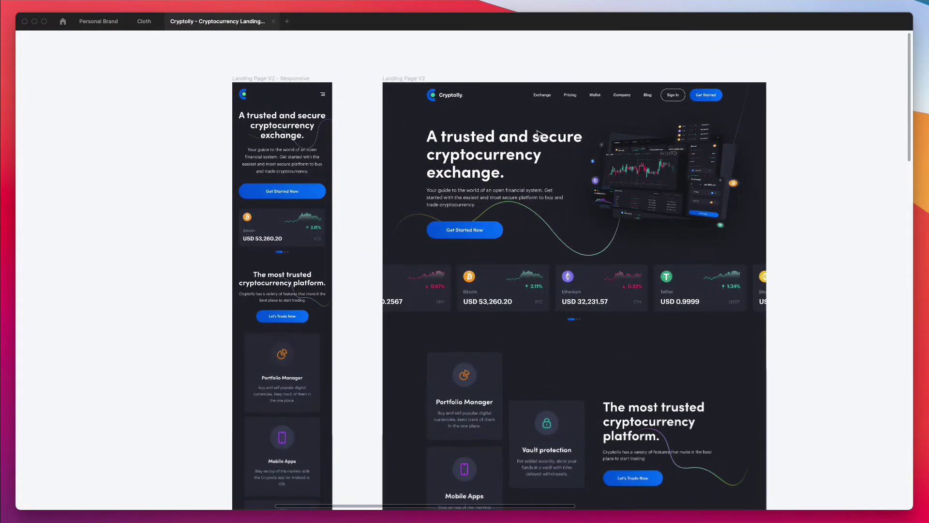
Step: Zoom and pan to the Landing Page V2 hero headline, blue Get Started Now button and coin price cards
scroll(537, 133, "down", 3)
scroll(537, 133, "right", 3)
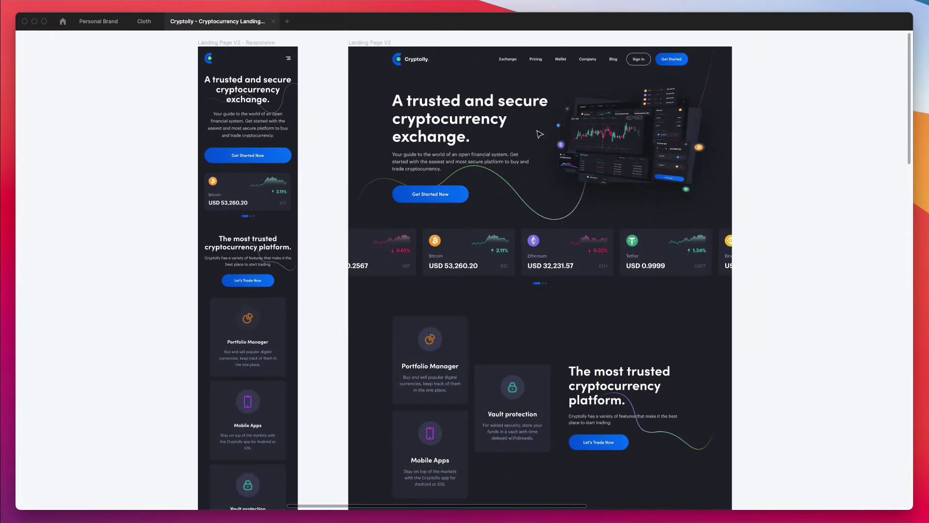
scroll(541, 136, "right", 1)
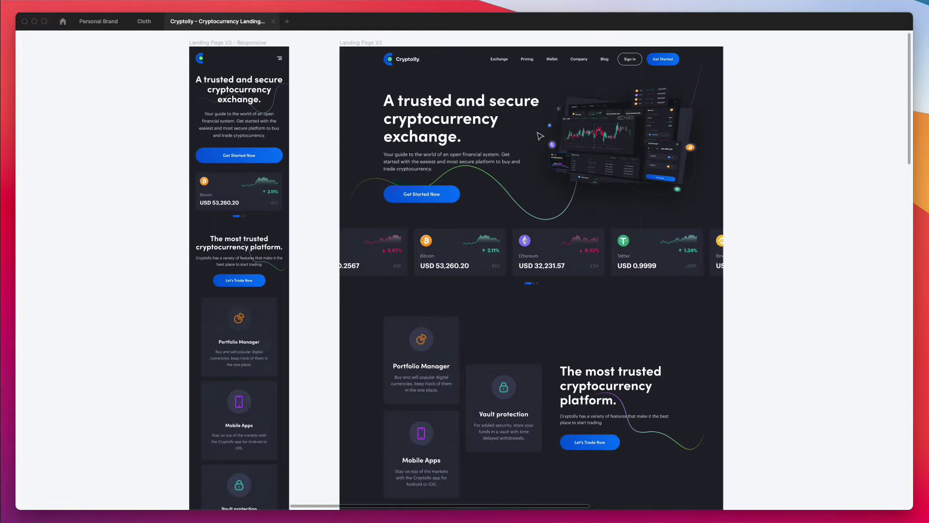
scroll(541, 136, "up", 3)
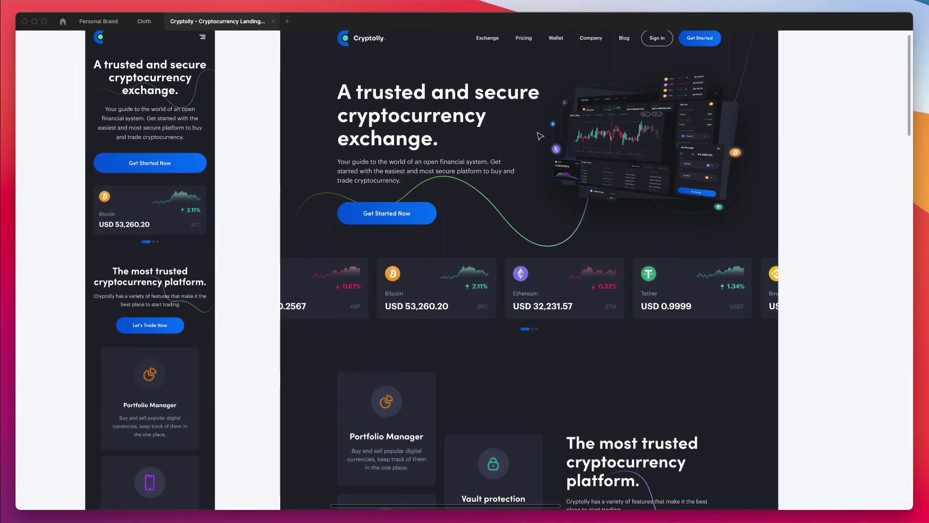
scroll(540, 136, "up", 2)
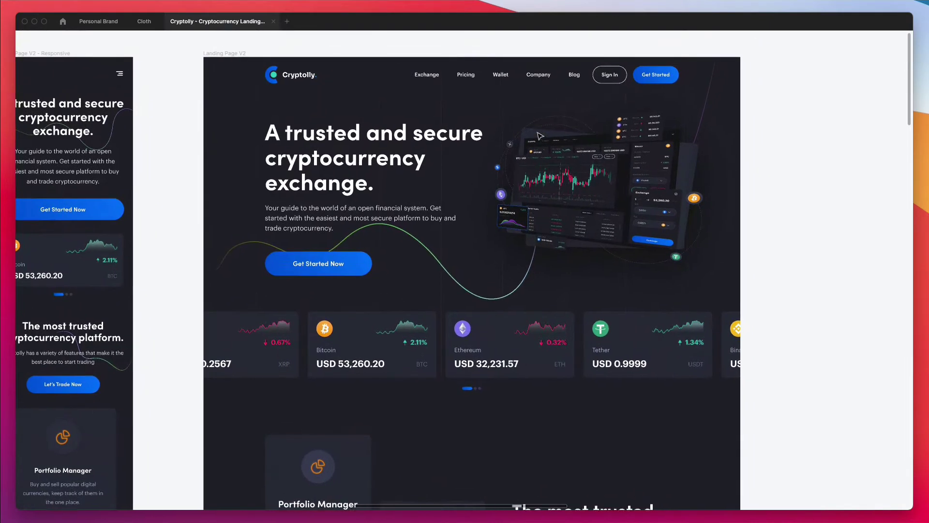
scroll(538, 134, "down", 1)
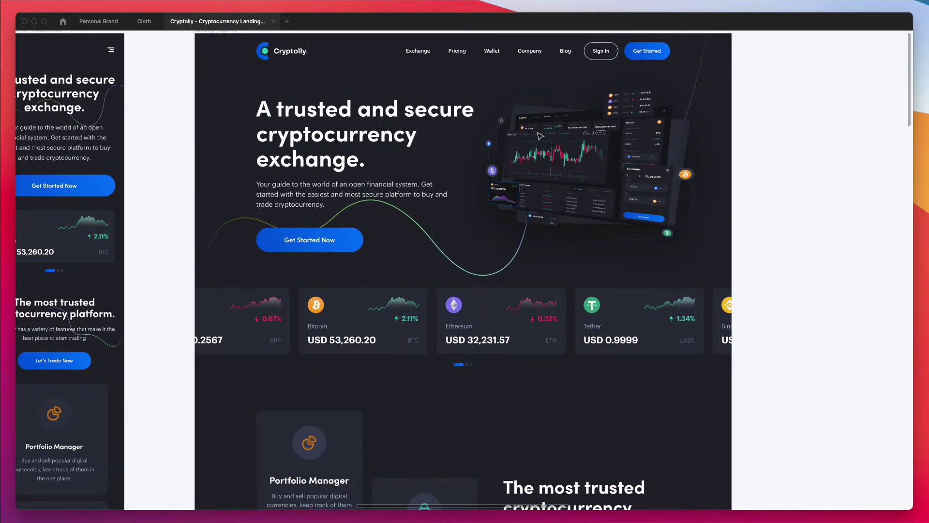
scroll(540, 136, "down", 1)
scroll(540, 136, "left", 1)
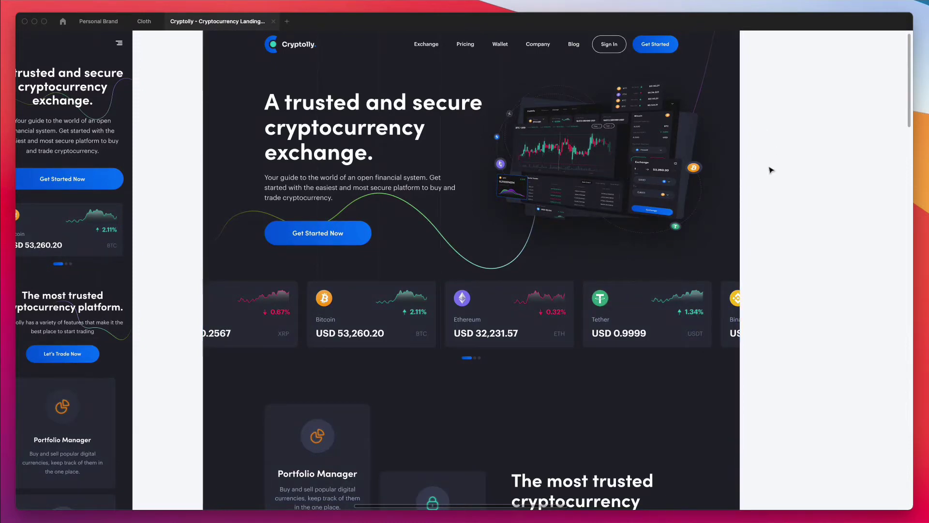
scroll(771, 169, "right", 10)
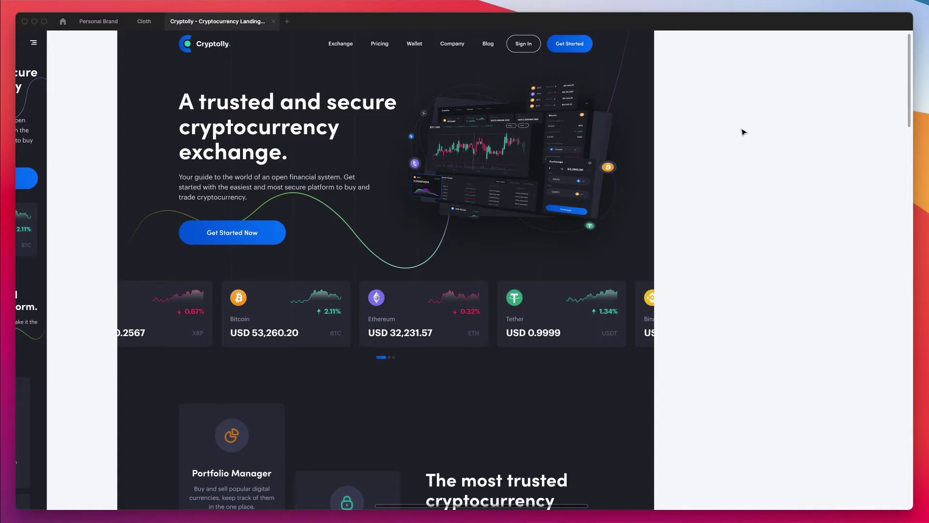
scroll(475, 188, "up", 1)
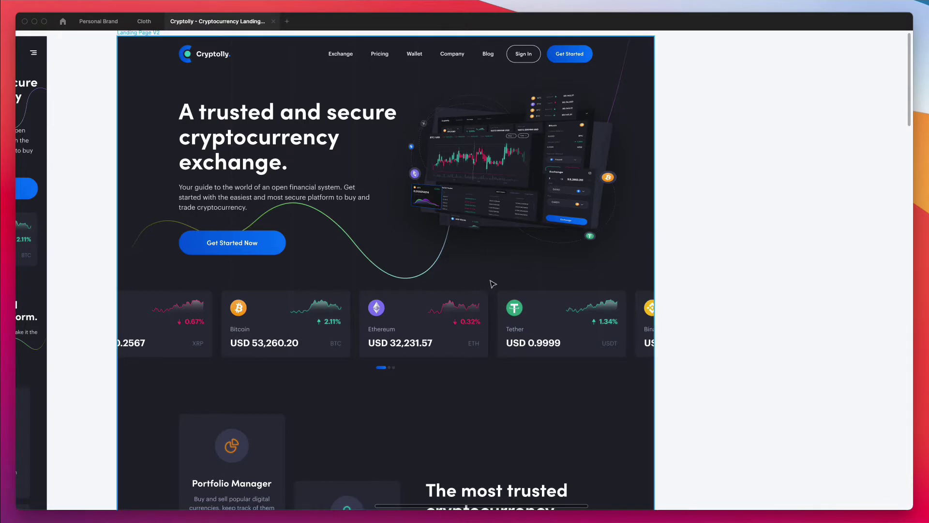
scroll(485, 263, "down", 1)
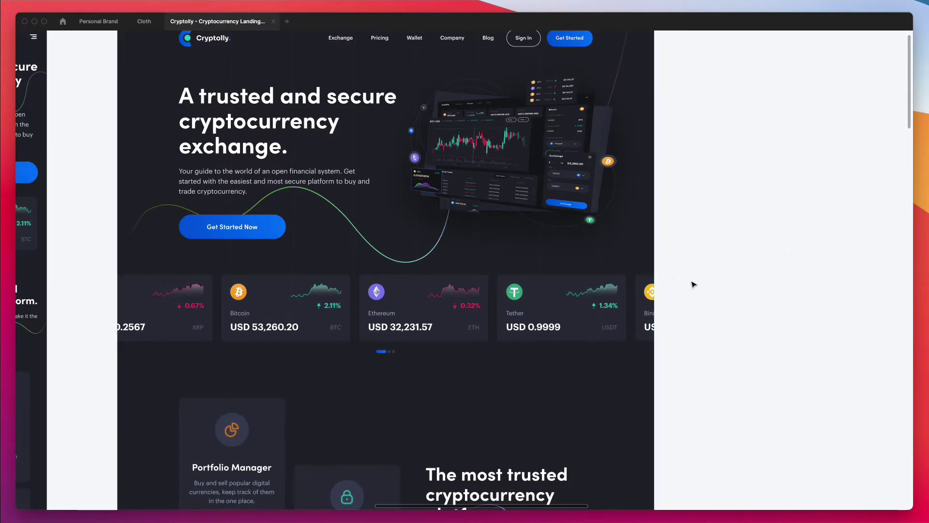
scroll(737, 289, "down", 5)
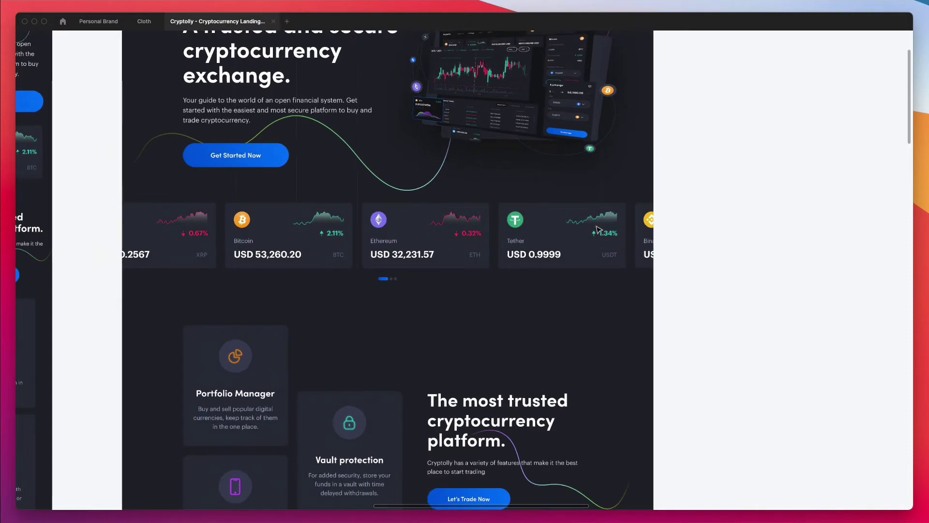
scroll(597, 229, "down", 5)
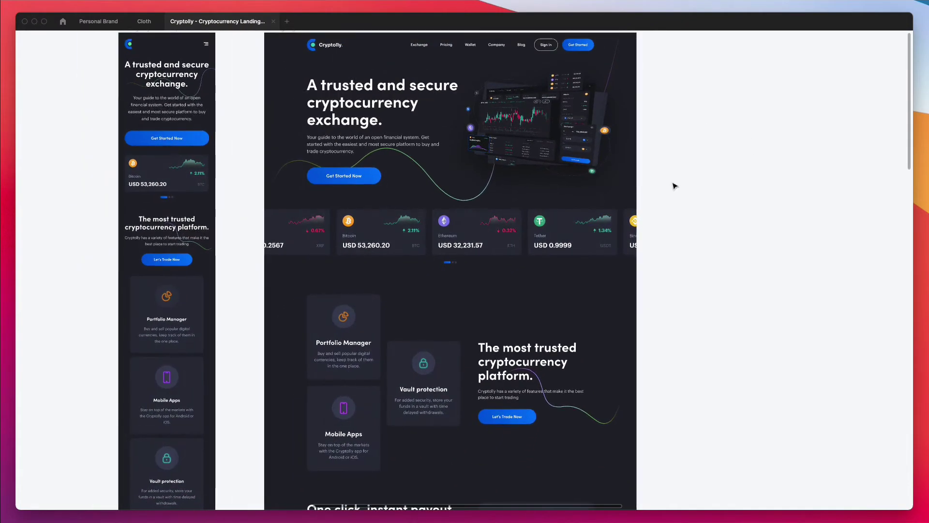
scroll(675, 186, "up", 2)
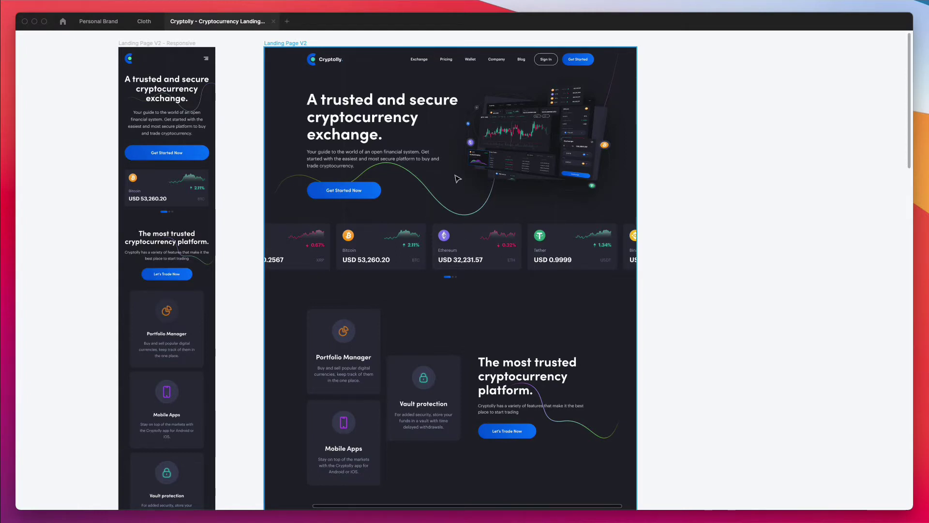
scroll(496, 177, "right", 3)
scroll(496, 176, "right", 1)
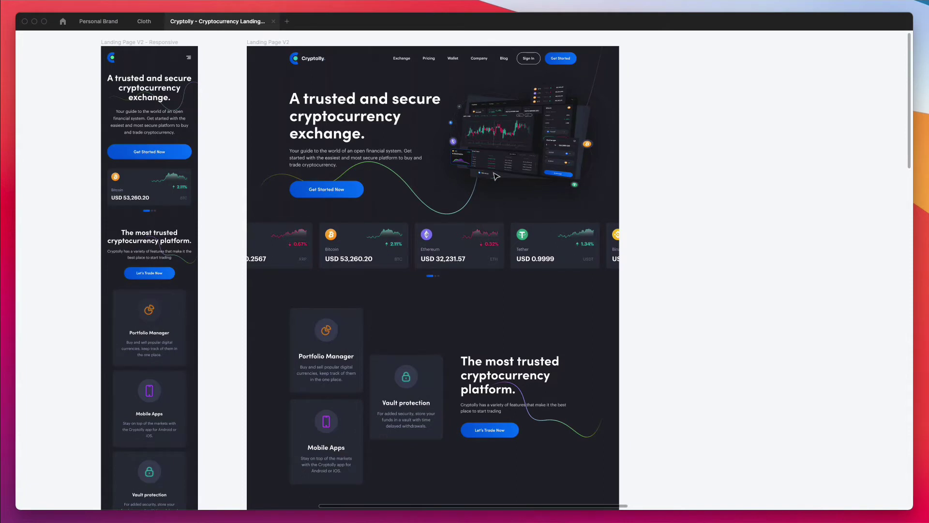
scroll(495, 177, "down", 2)
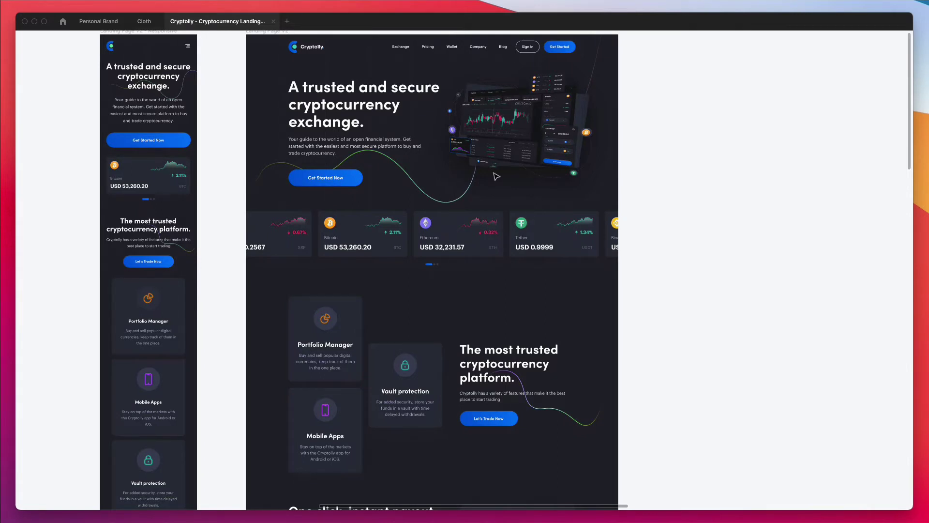
scroll(496, 177, "left", 3)
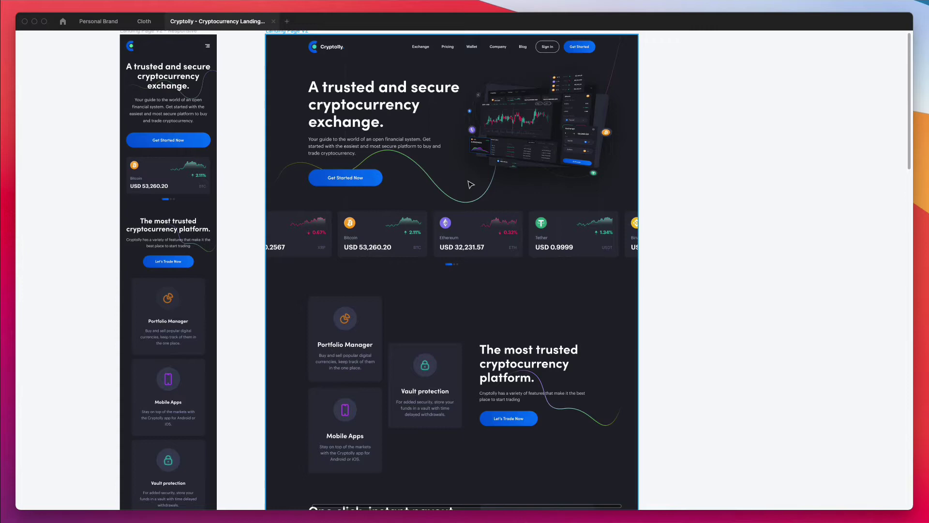
scroll(470, 184, "down", 3)
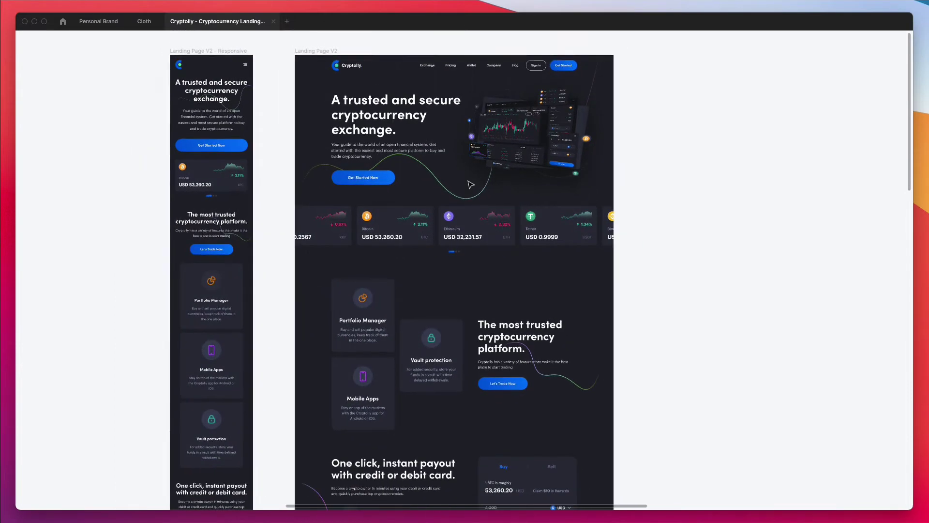
scroll(471, 184, "down", 2)
scroll(470, 184, "down", 2)
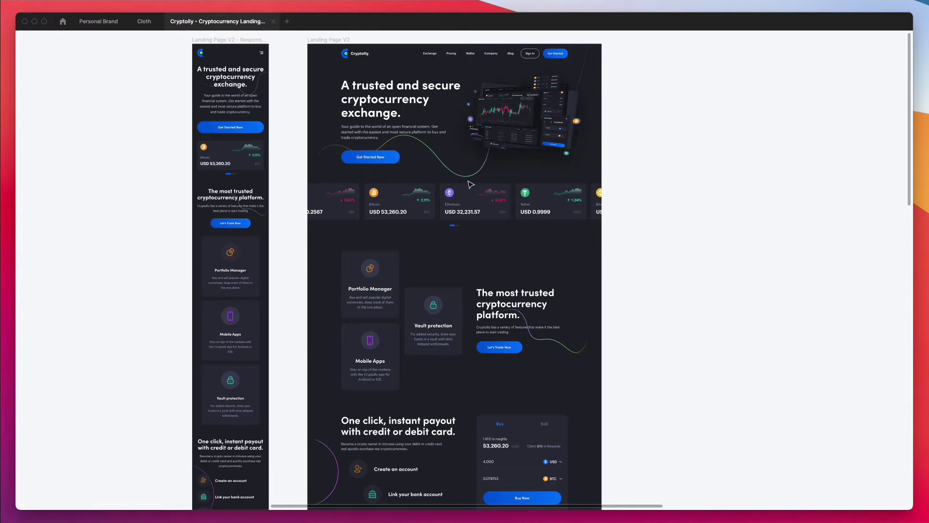
scroll(471, 184, "up", 3)
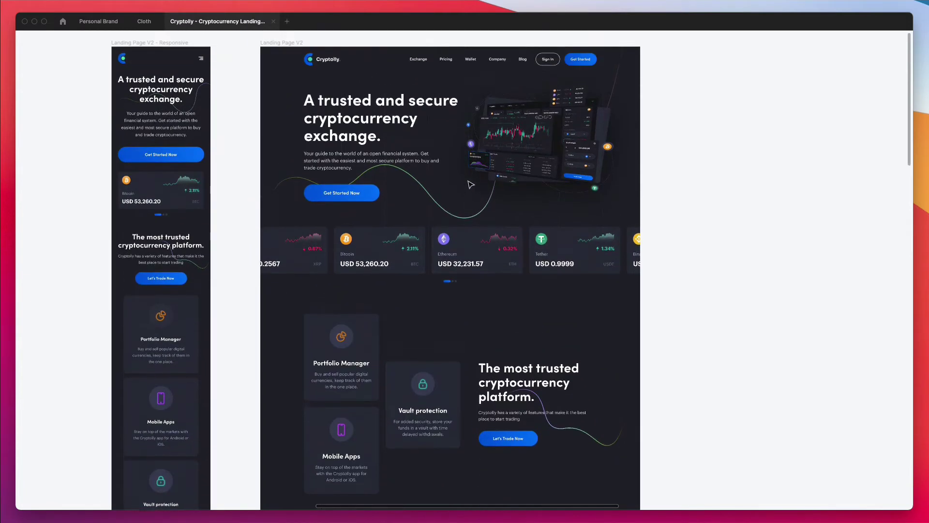
scroll(469, 183, "up", 3)
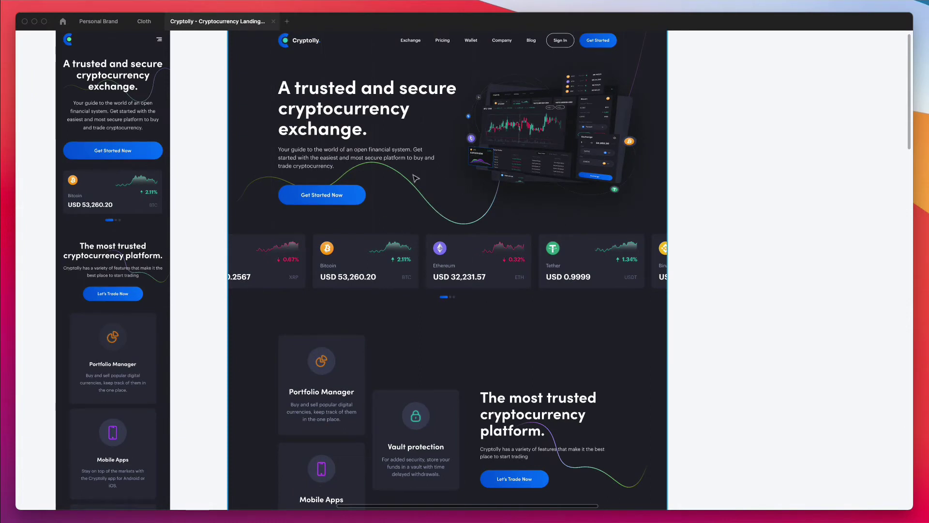
scroll(455, 184, "up", 2)
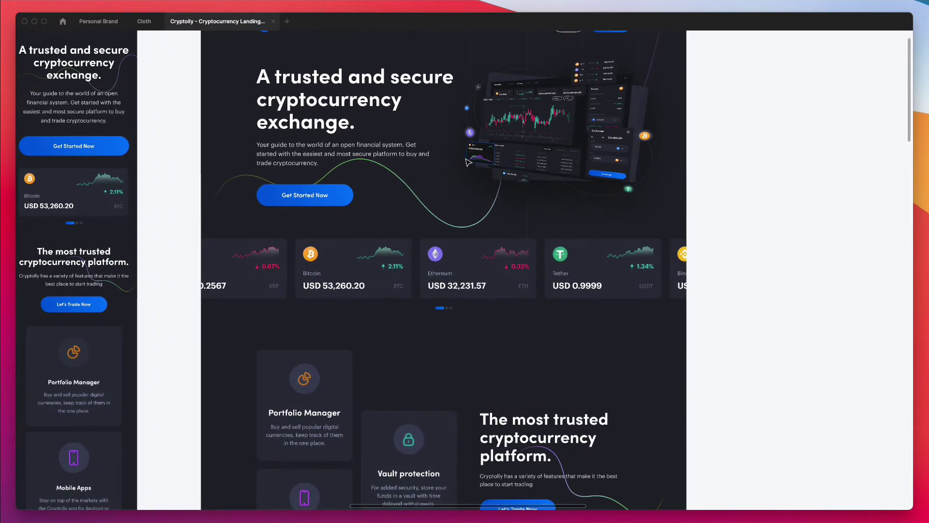
scroll(468, 162, "up", 2)
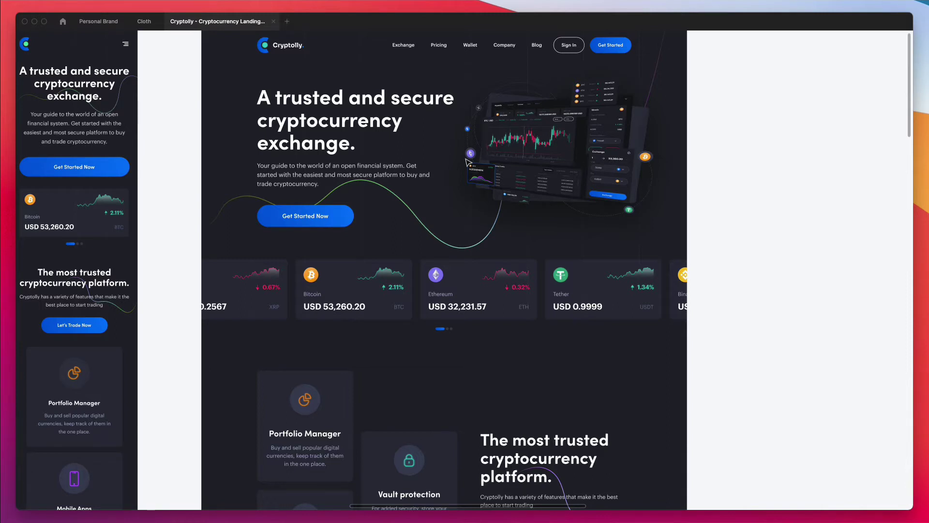
scroll(468, 161, "up", 2)
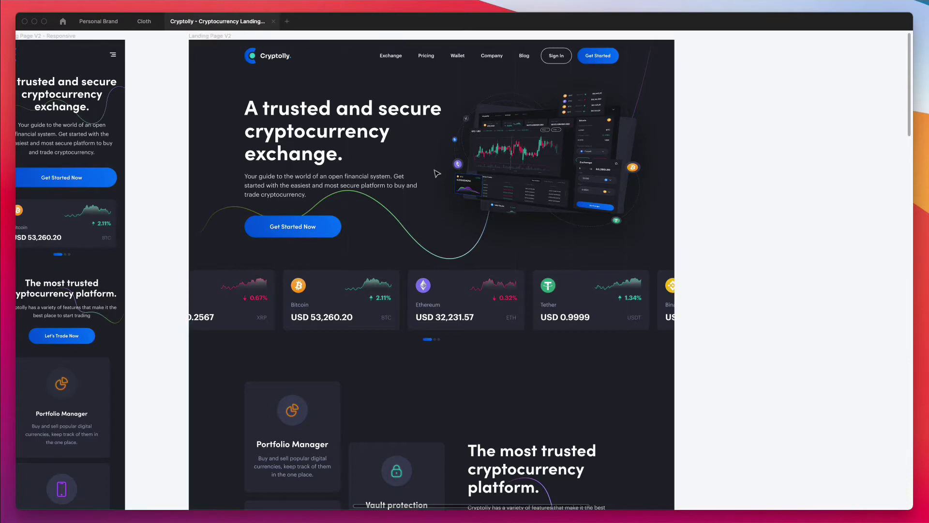
scroll(437, 173, "up", 1)
scroll(436, 173, "up", 3)
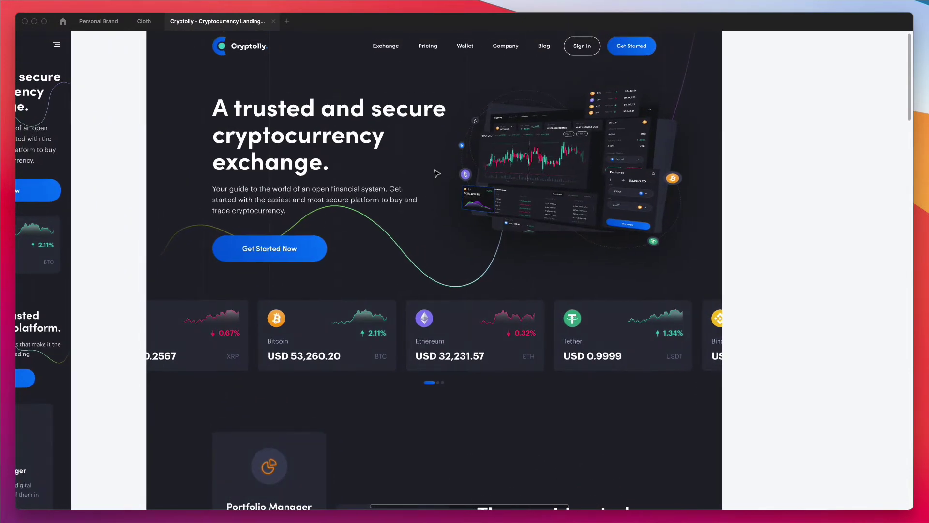
scroll(437, 173, "up", 1)
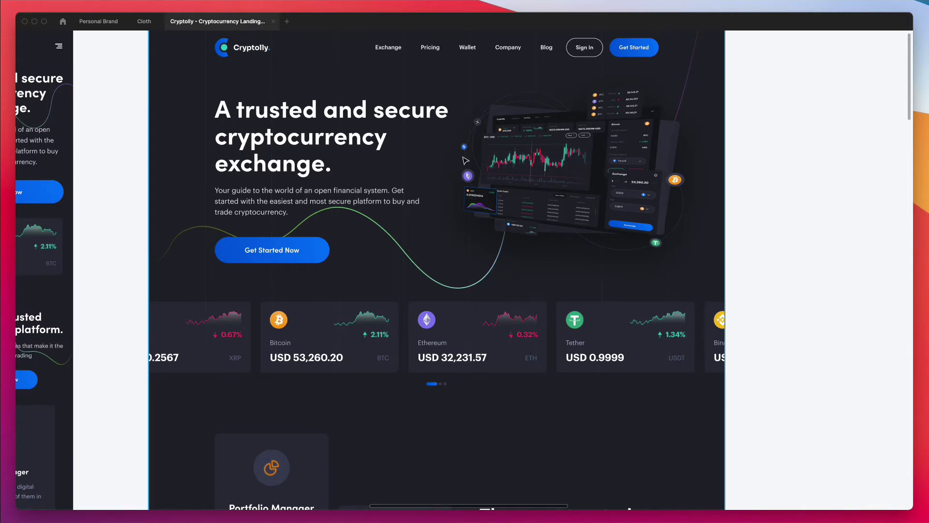
scroll(450, 162, "down", 1)
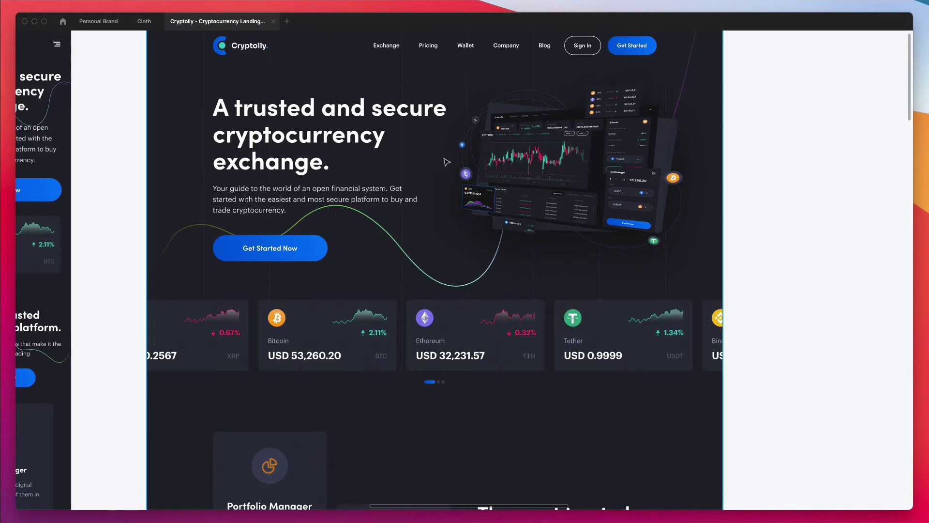
scroll(446, 162, "up", 2)
scroll(446, 162, "left", 2)
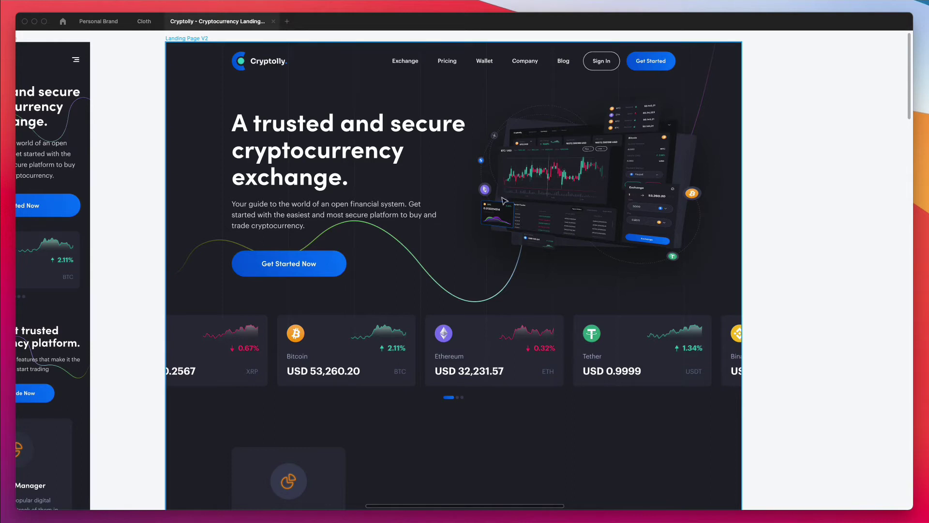
scroll(508, 184, "down", 1)
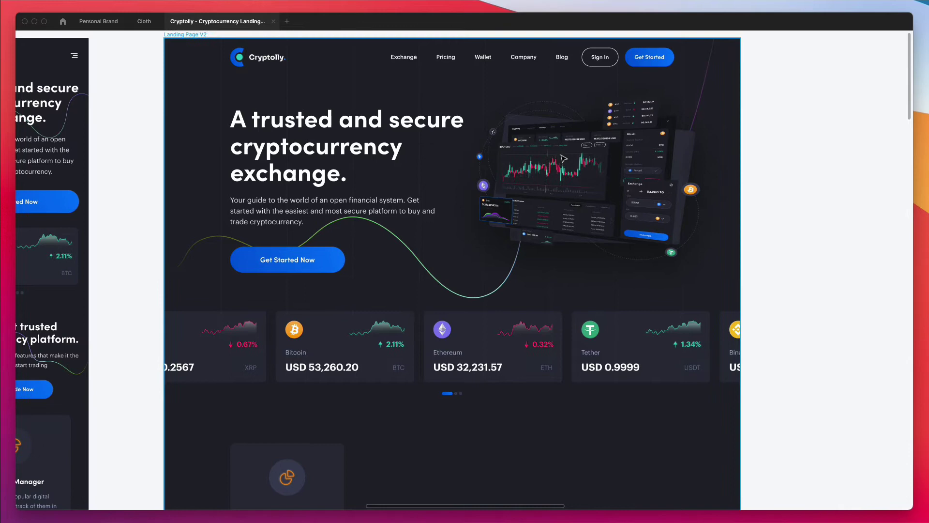
scroll(564, 155, "right", 1)
scroll(564, 158, "left", 1)
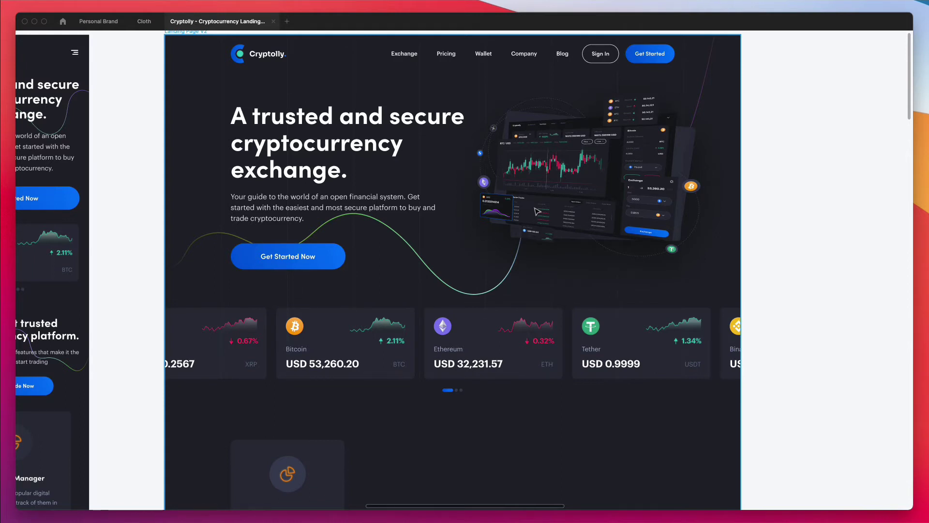
scroll(536, 211, "down", 5)
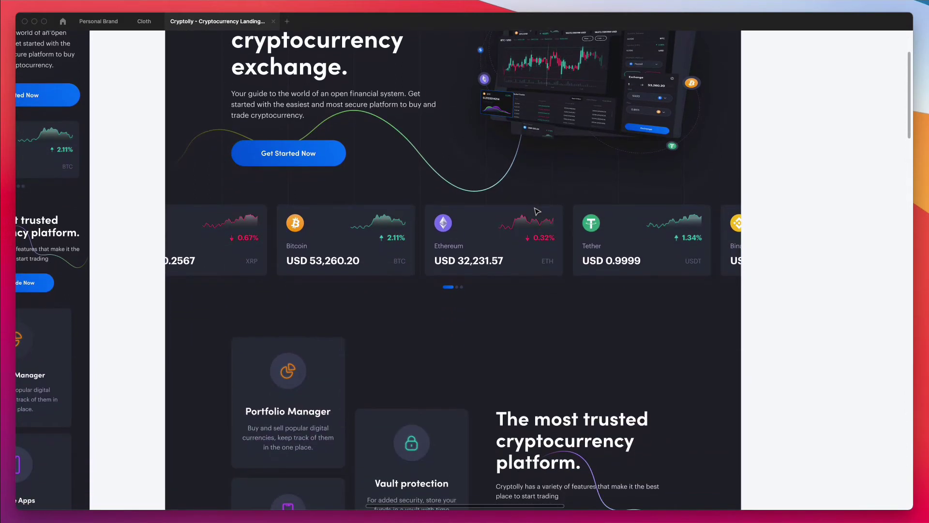
scroll(536, 211, "down", 1)
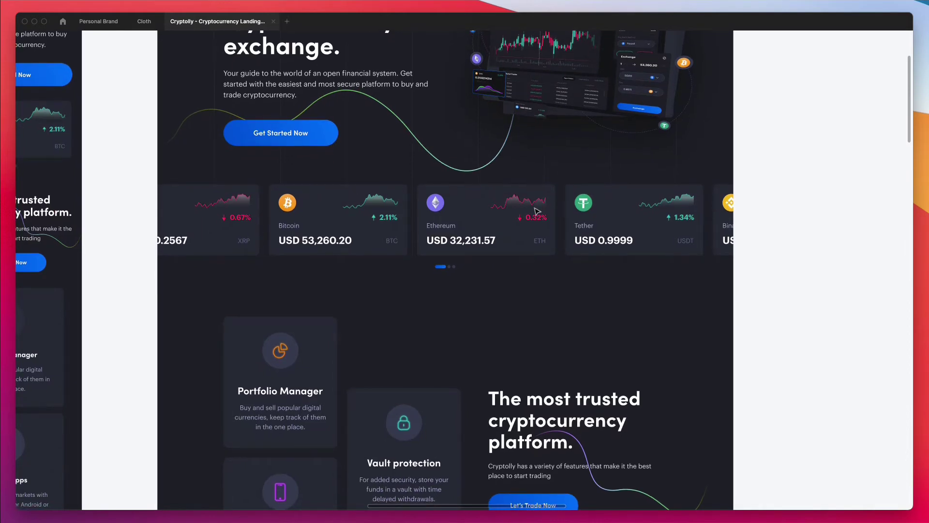
scroll(536, 211, "down", 2)
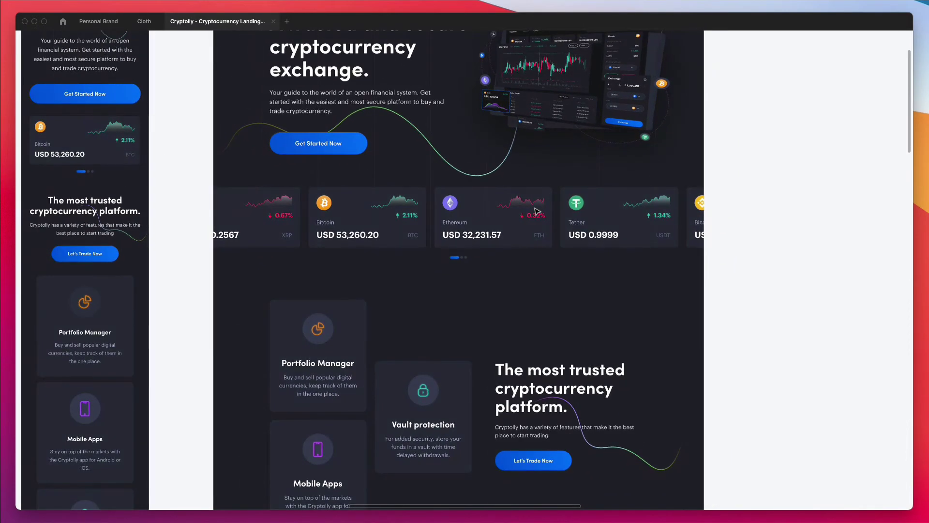
scroll(536, 211, "up", 4)
scroll(537, 211, "left", 5)
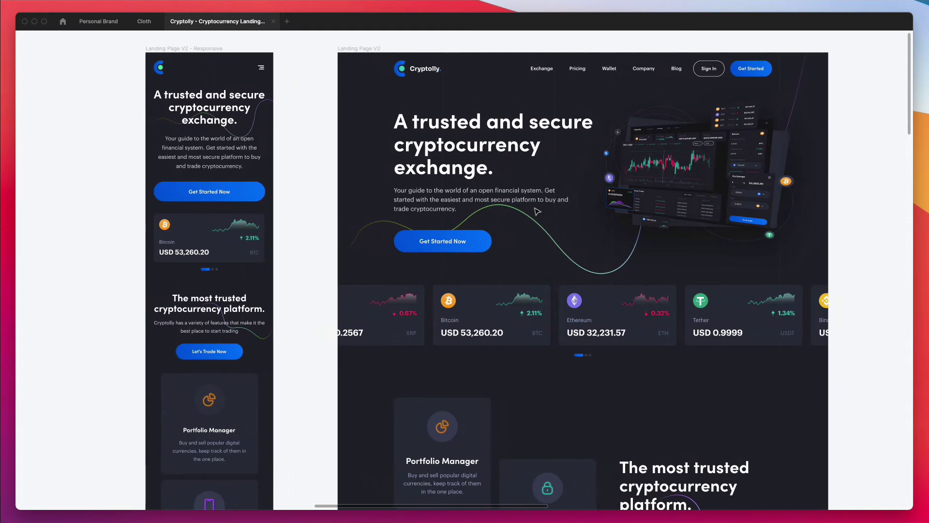
scroll(536, 211, "right", 1)
scroll(536, 211, "down", 4)
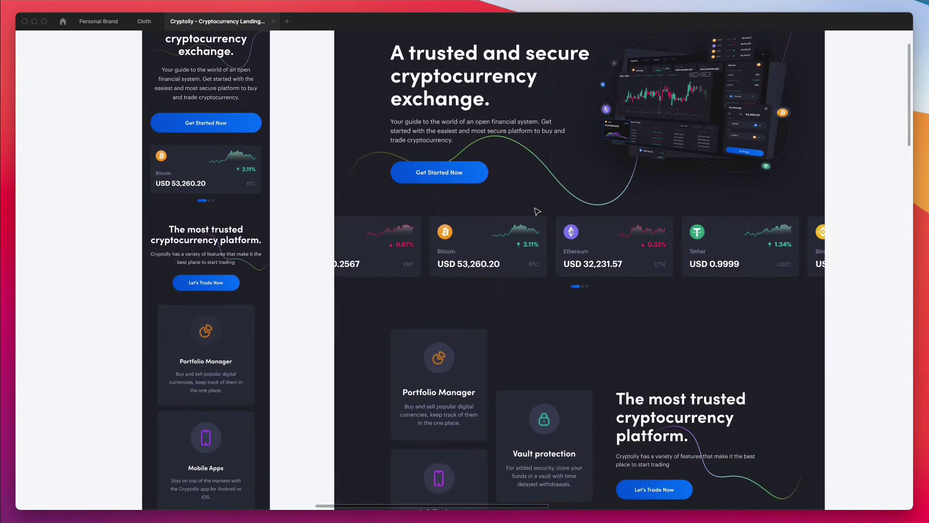
scroll(536, 211, "up", 2)
scroll(536, 211, "up", 3)
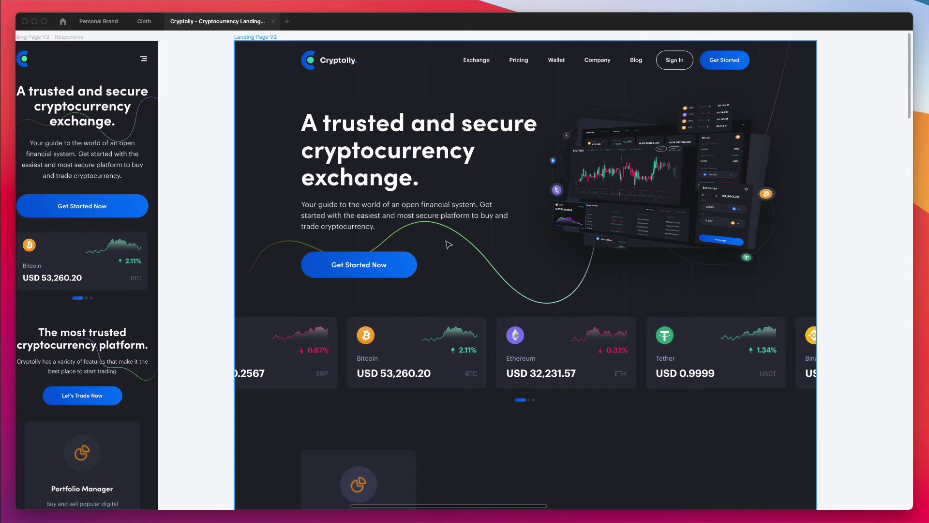
scroll(420, 263, "down", 1)
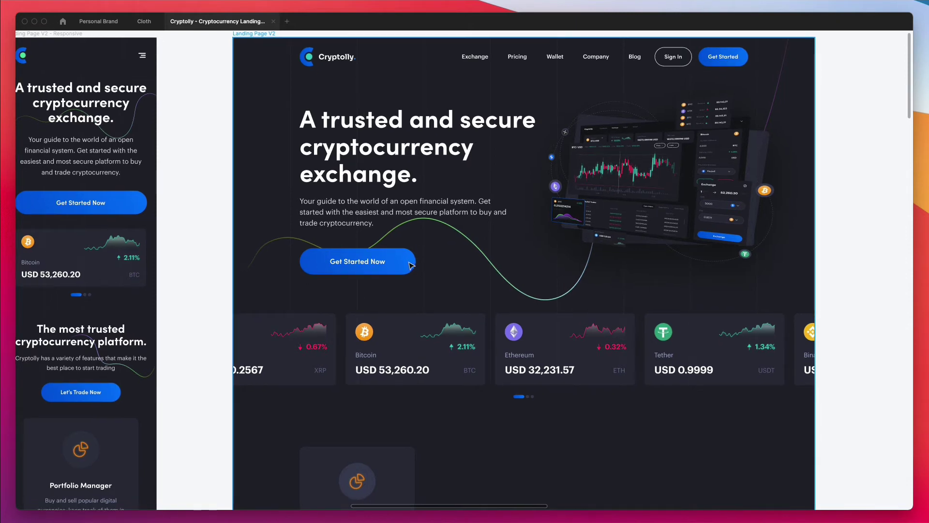
scroll(455, 232, "right", 3)
scroll(455, 232, "up", 1)
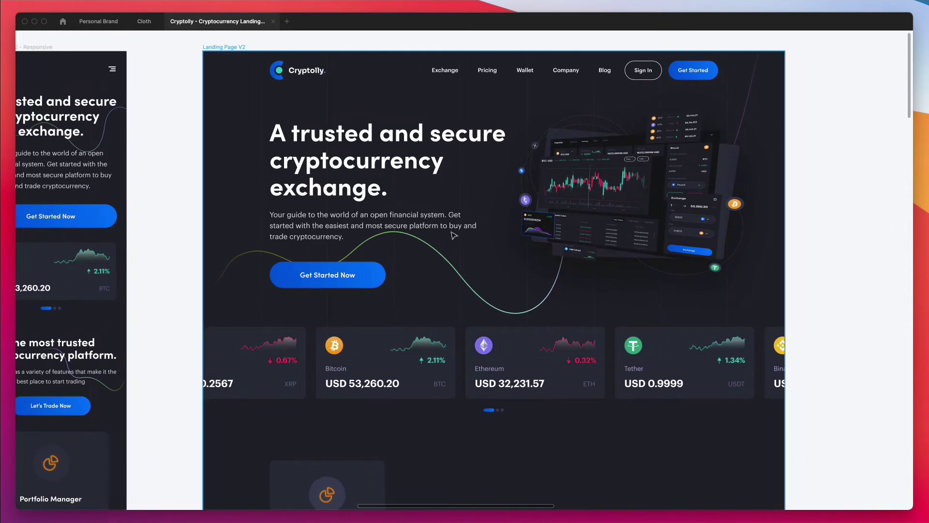
scroll(454, 236, "left", 1)
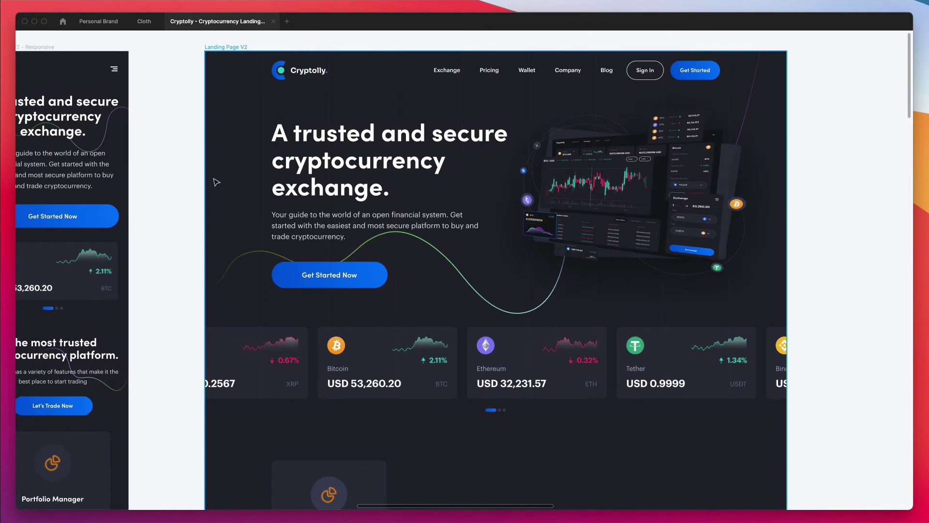
scroll(416, 160, "right", 2)
scroll(416, 160, "down", 1)
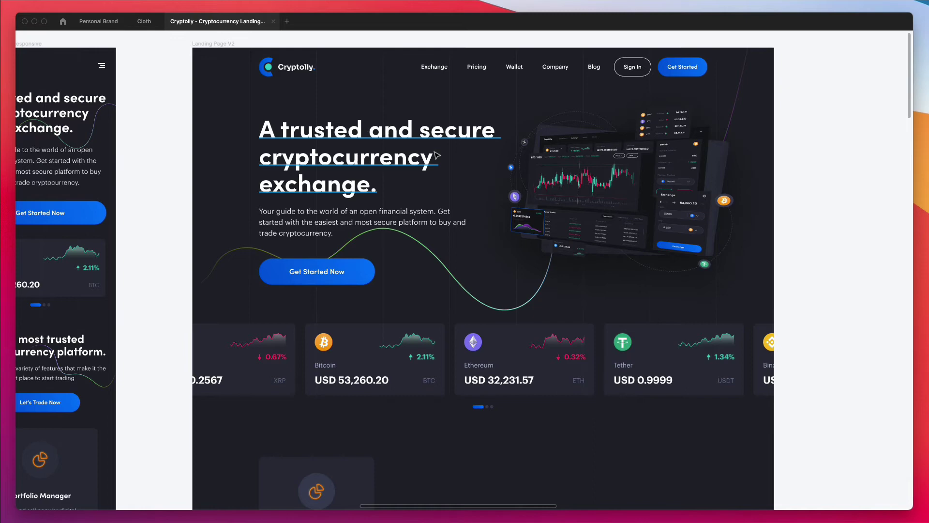
scroll(467, 164, "up", 1)
scroll(472, 174, "up", 1)
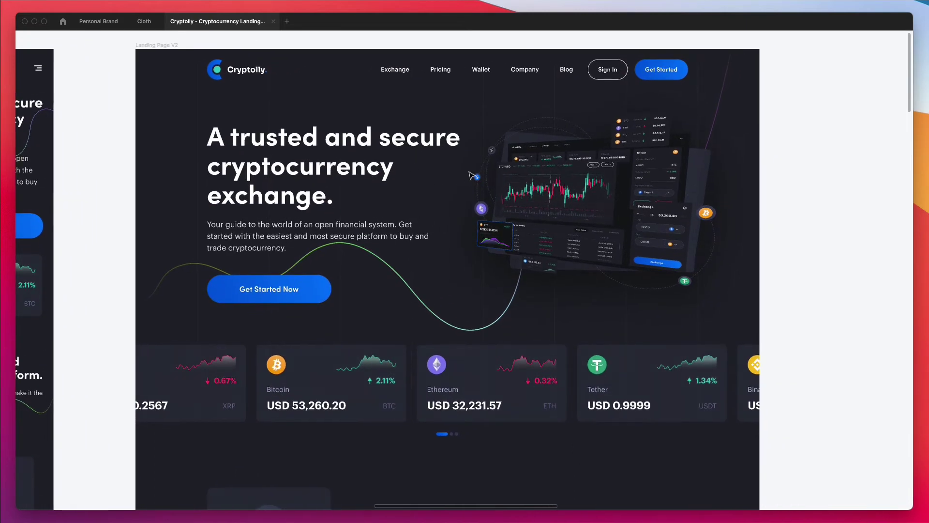
scroll(472, 175, "down", 10)
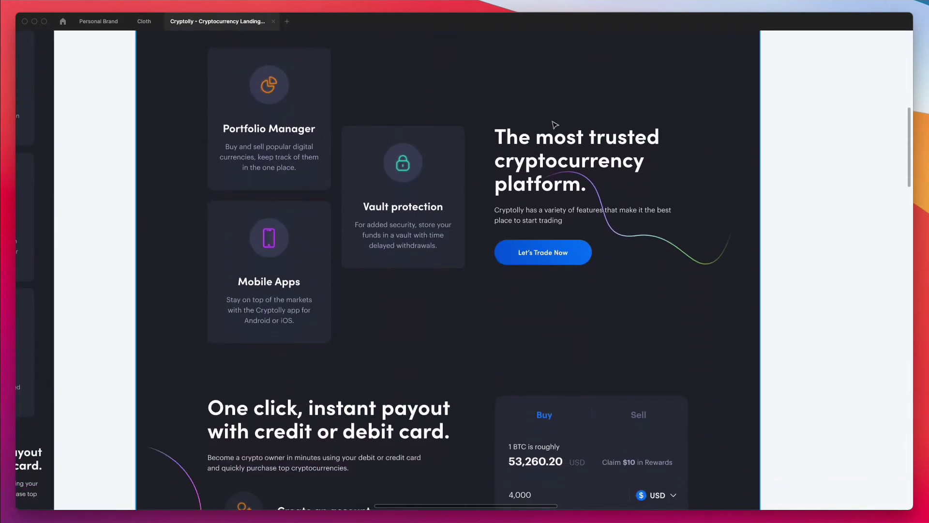
scroll(545, 258, "down", 1)
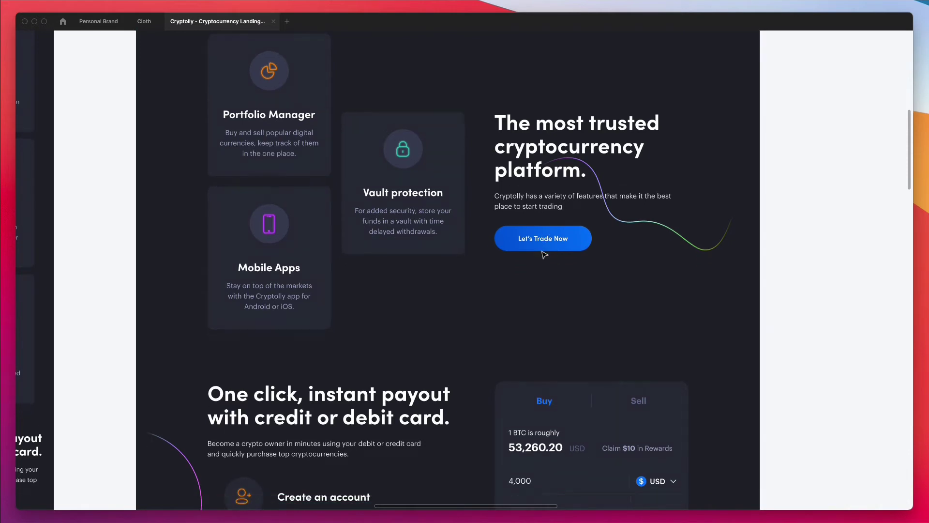
scroll(486, 252, "down", 7)
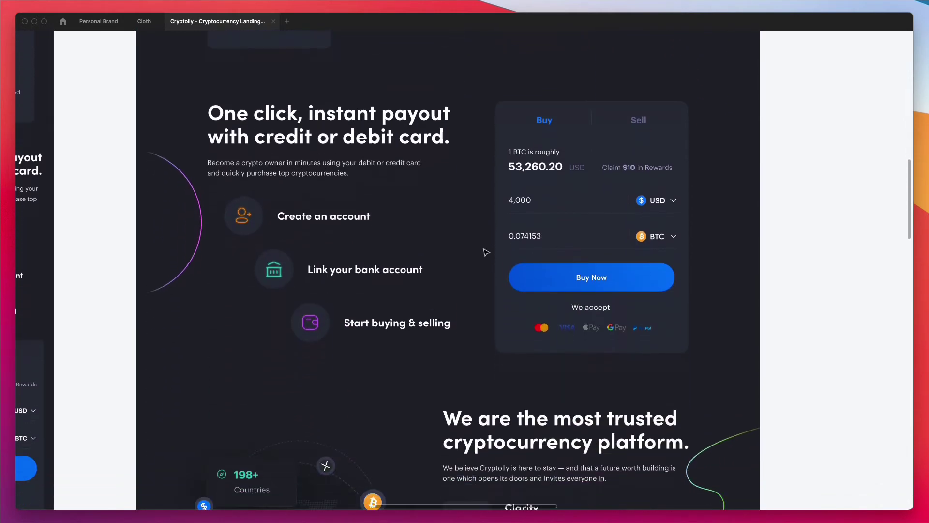
scroll(486, 252, "down", 5)
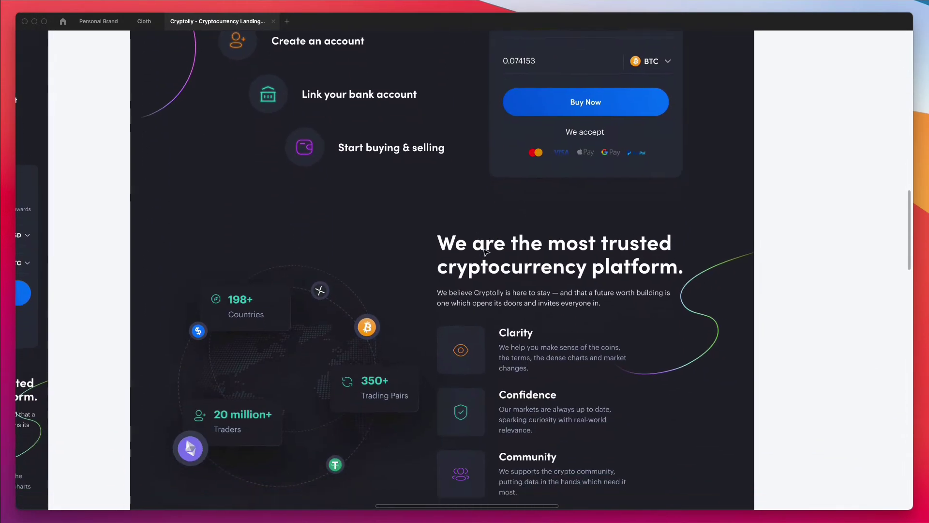
scroll(486, 252, "down", 7)
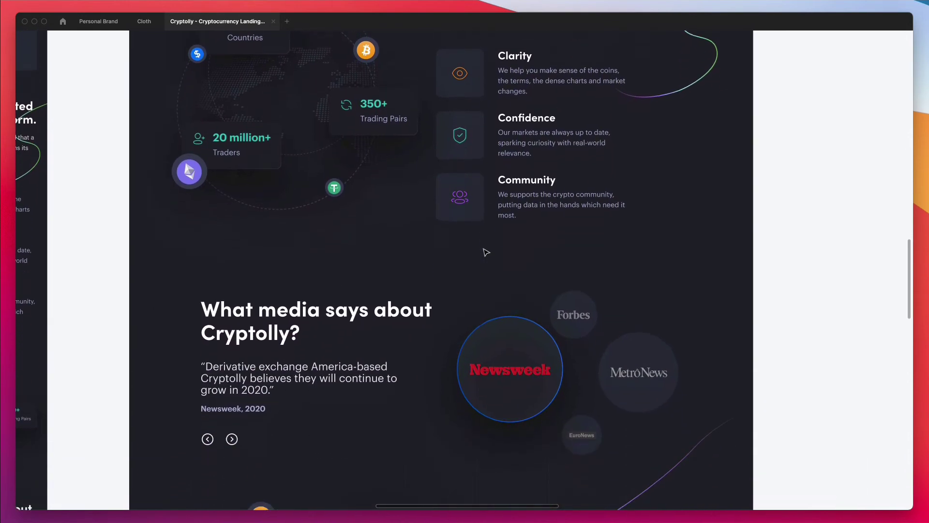
scroll(485, 252, "down", 6)
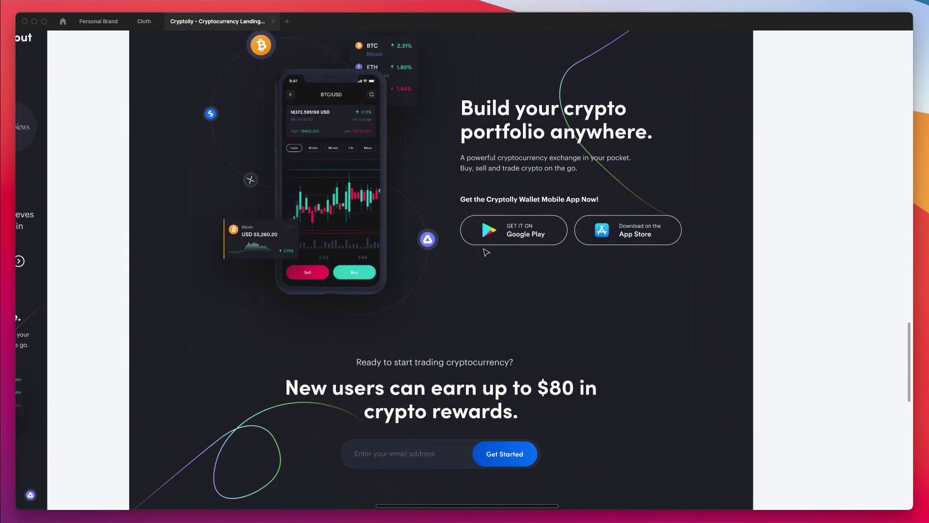
scroll(485, 252, "down", 4)
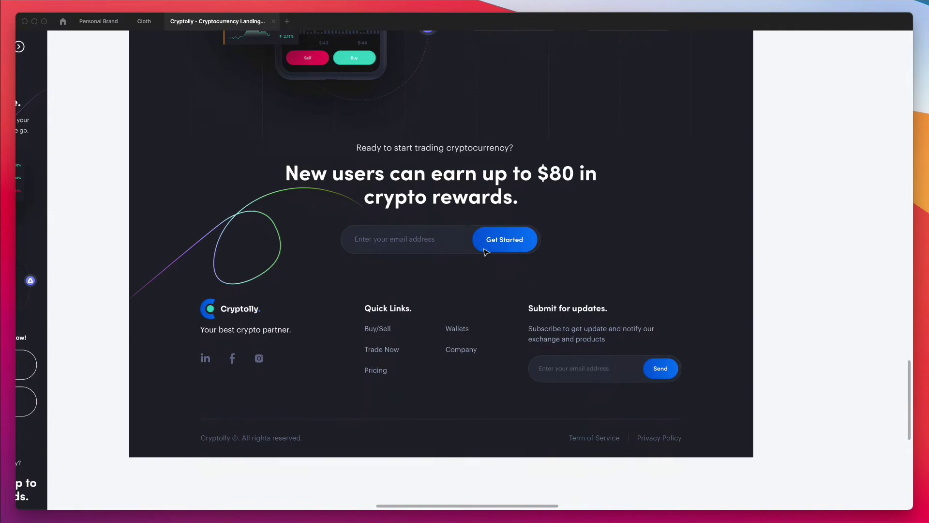
scroll(486, 253, "down", 10)
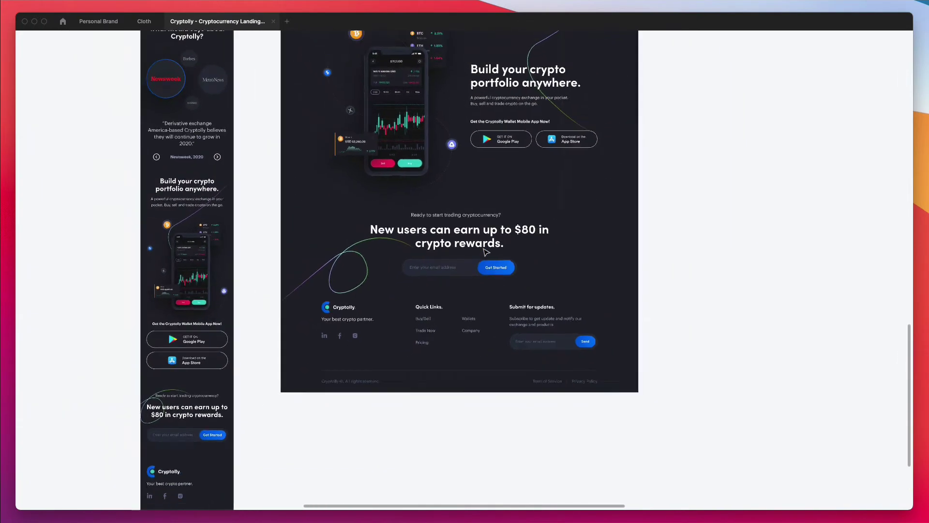
scroll(486, 252, "up", 9)
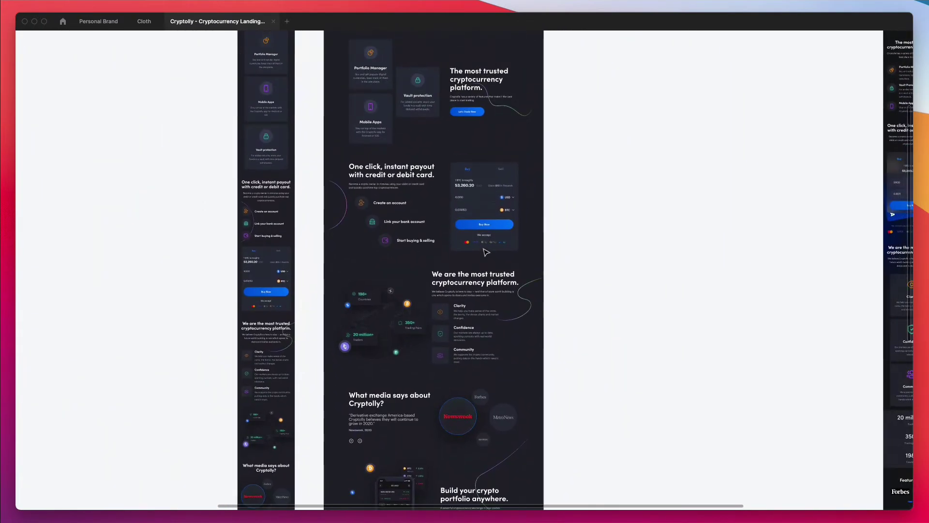
scroll(485, 252, "up", 2)
scroll(485, 252, "up", 1)
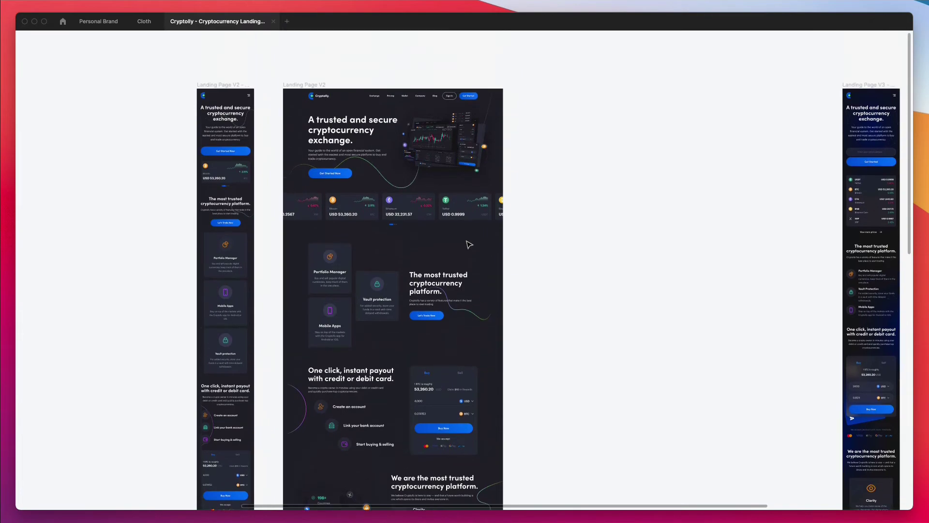
scroll(362, 152, "up", 10)
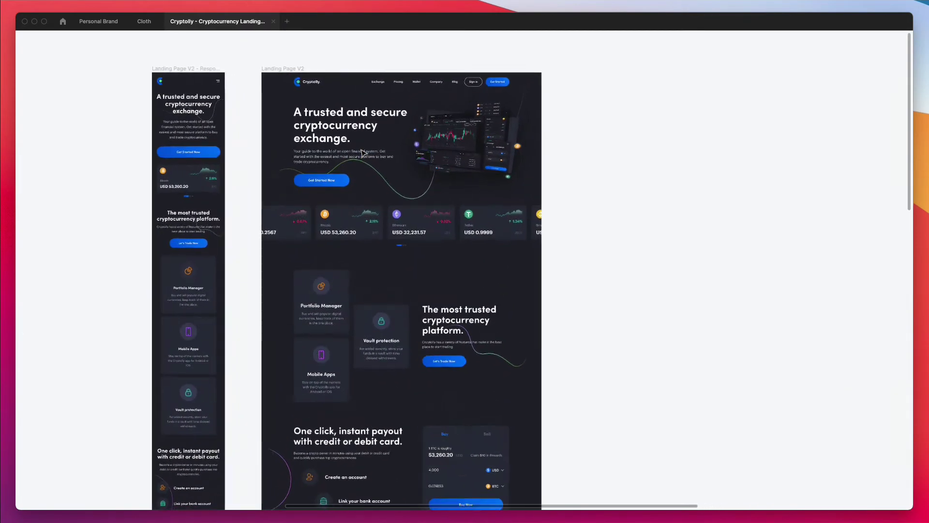
scroll(402, 89, "up", 5)
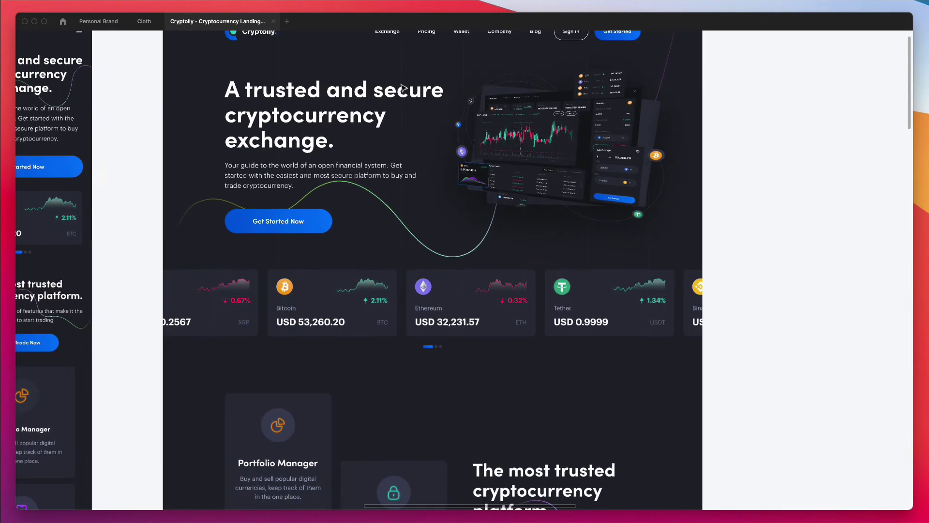
scroll(382, 221, "up", 1)
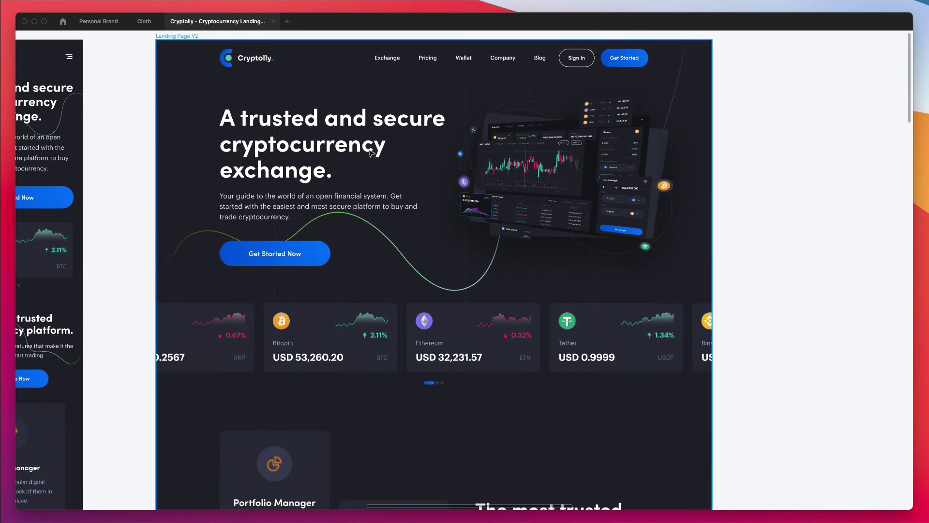
Step: Restore the interface panels and fill the hero's Get Started Now button with orange F9A540
key("super+backslash")
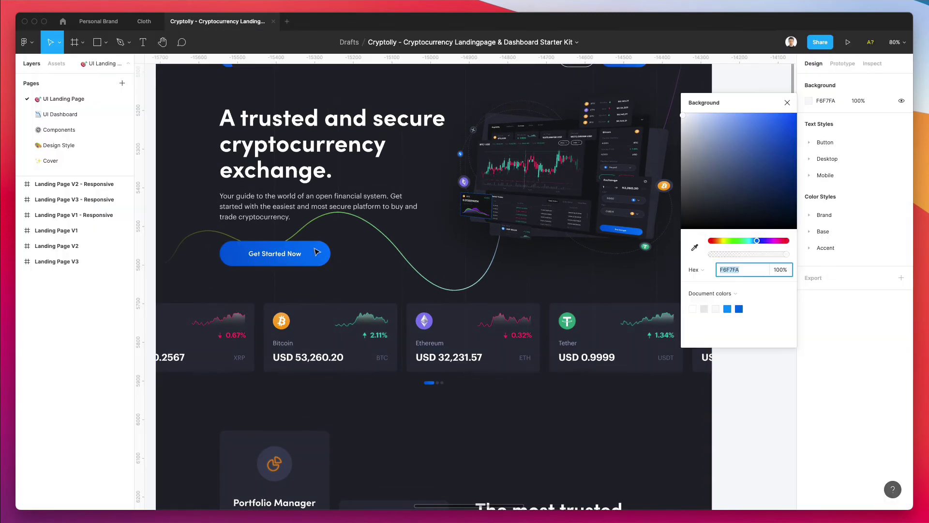
left_click(317, 252)
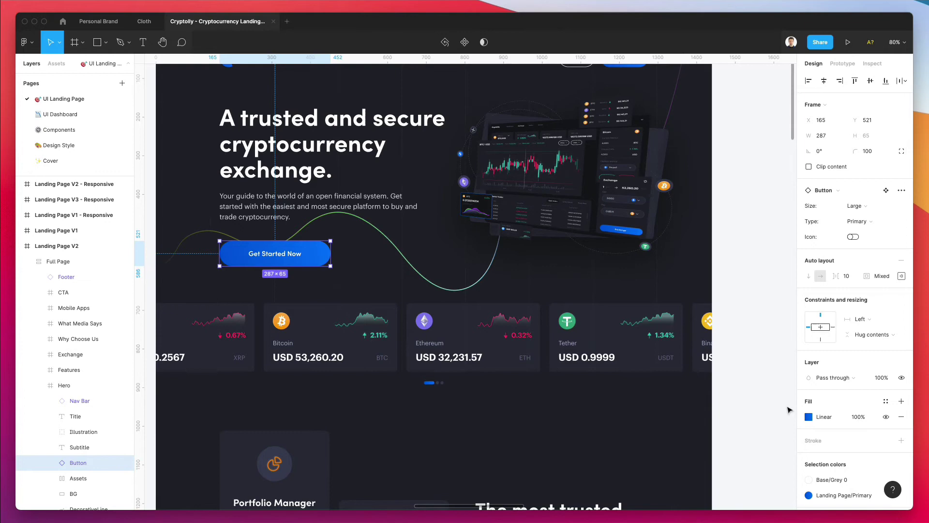
key("i")
left_click(664, 185)
scroll(293, 254, "down", 3)
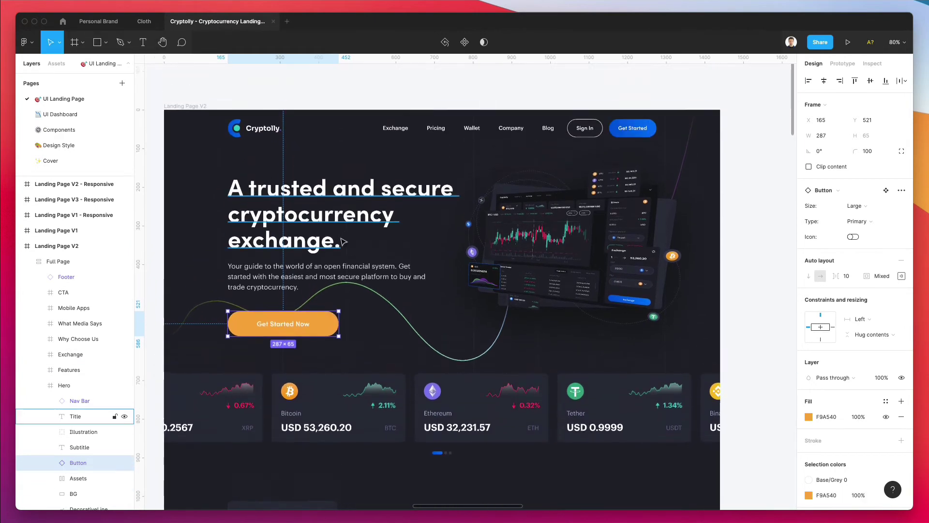
Step: Copy the hero button's orange onto the nav bar's Get Started button, then deselect it
left_click(233, 282)
scroll(233, 283, "up", 3)
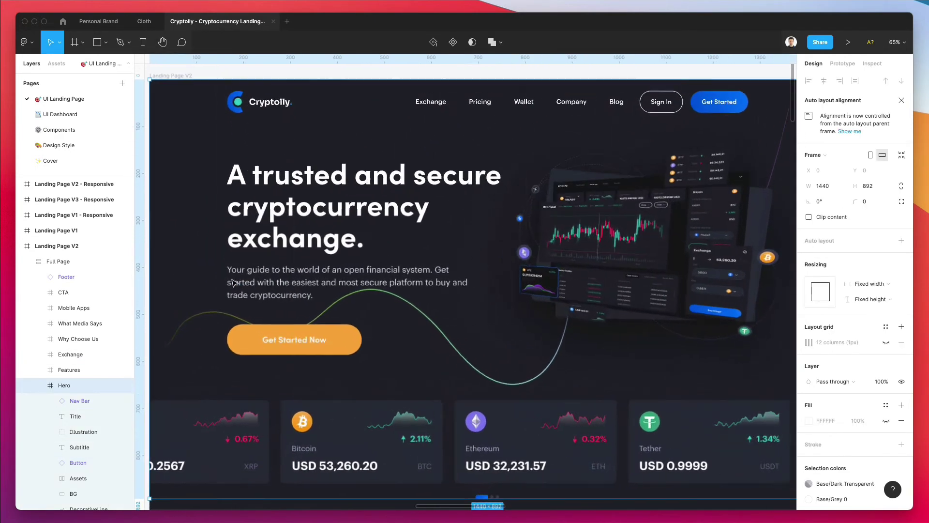
left_click(731, 97, "super")
key("i")
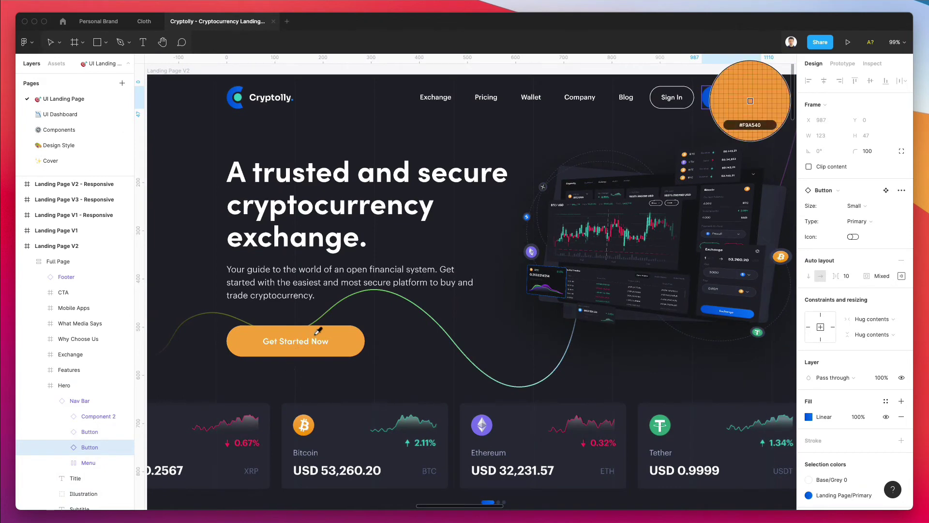
left_click(747, 124)
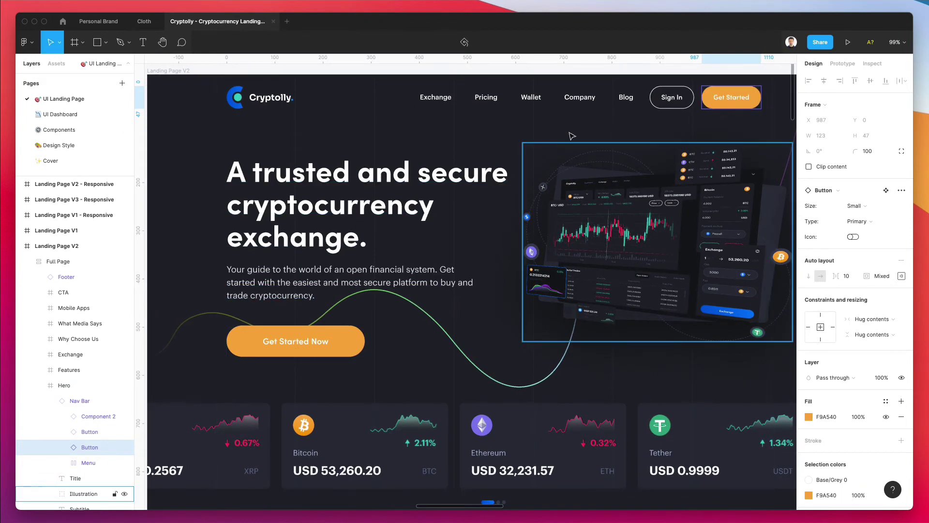
scroll(452, 201, "down", 2)
left_click(446, 73)
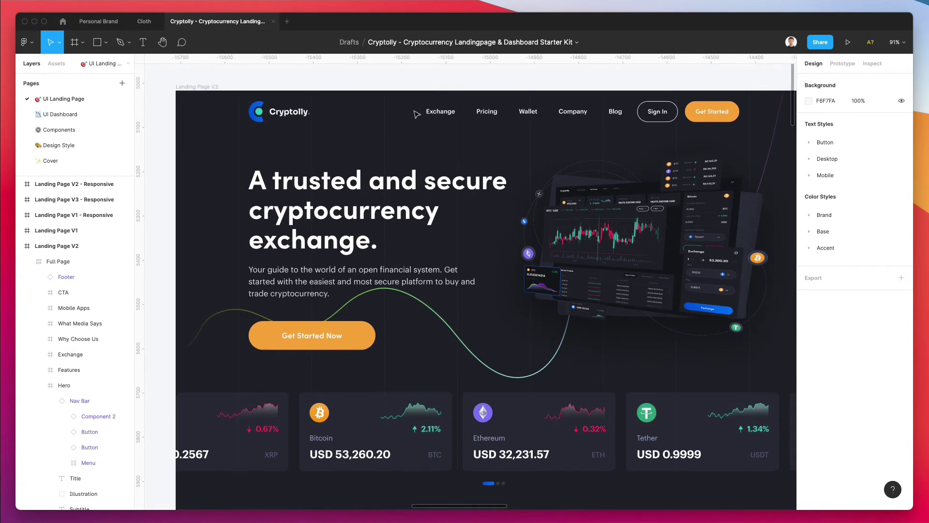
scroll(472, 150, "down", 2)
scroll(472, 150, "down", 3)
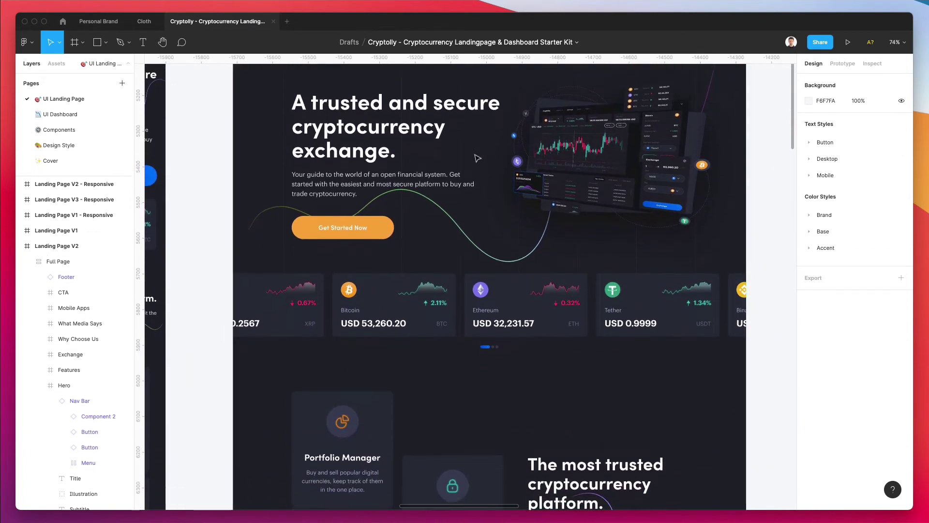
scroll(477, 158, "down", 2)
scroll(476, 158, "right", 1)
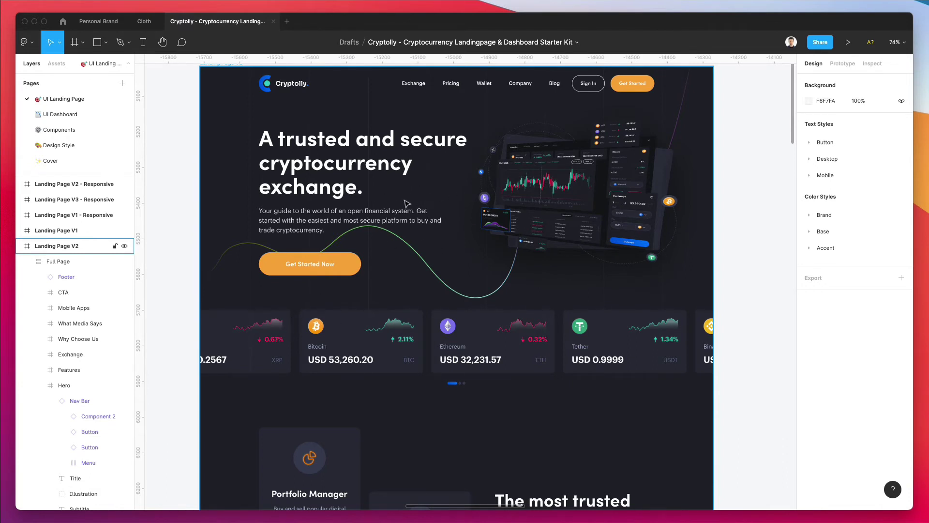
Step: Scroll down to the landing page footer with the $80 crypto rewards signup, Quick Links and Submit form
scroll(406, 203, "down", 3)
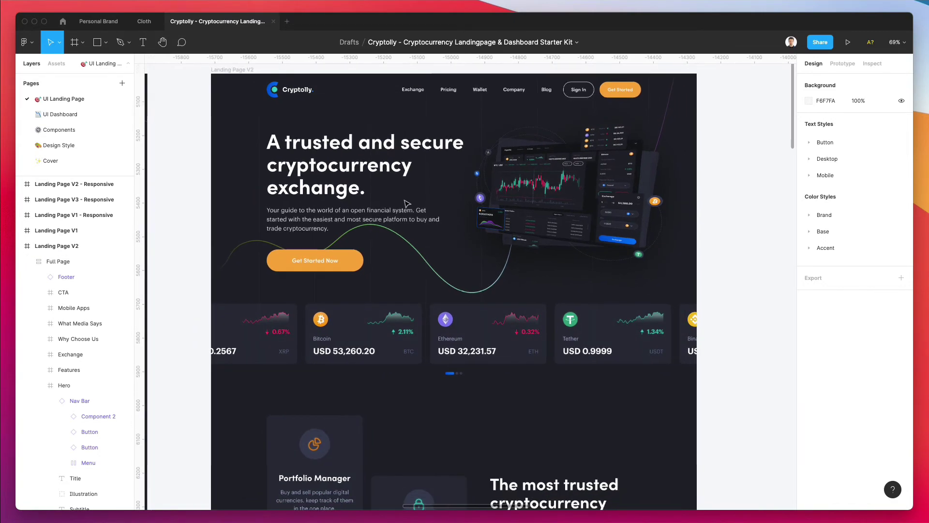
scroll(407, 203, "down", 2)
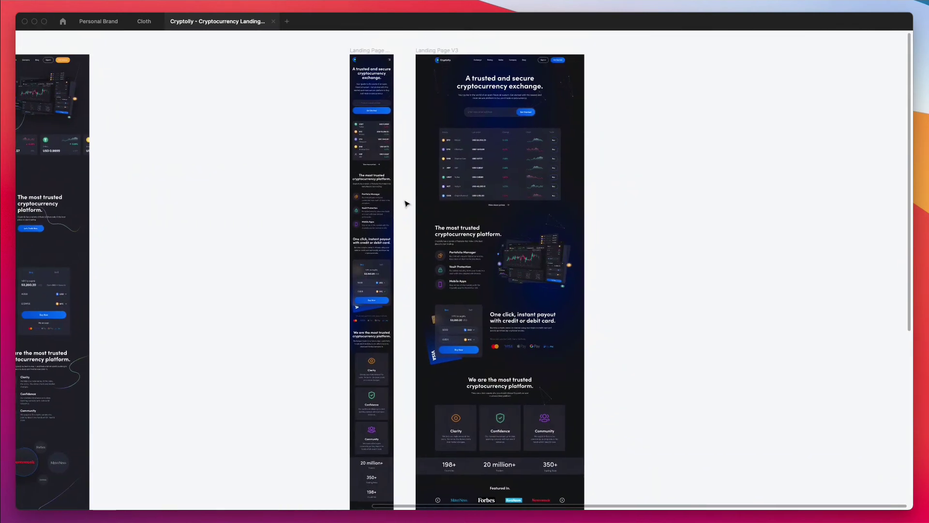
scroll(406, 203, "down", 5)
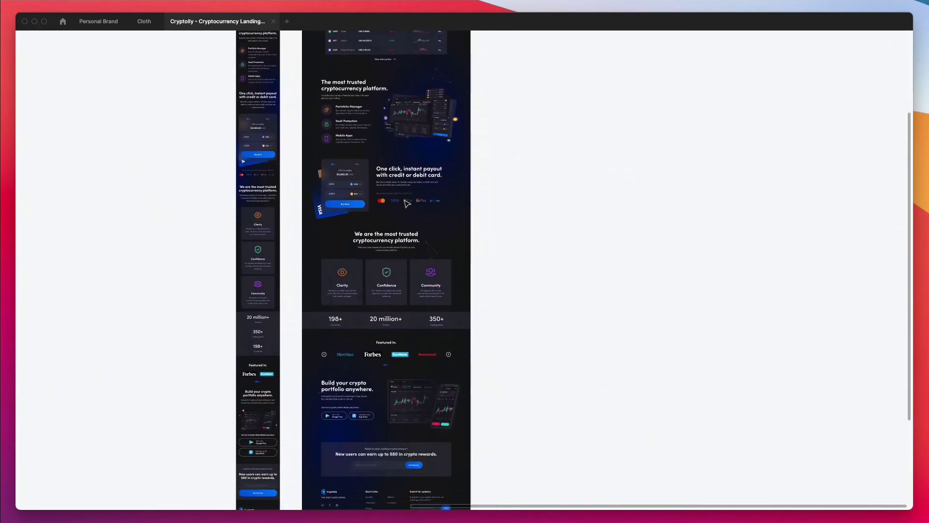
scroll(406, 203, "up", 3)
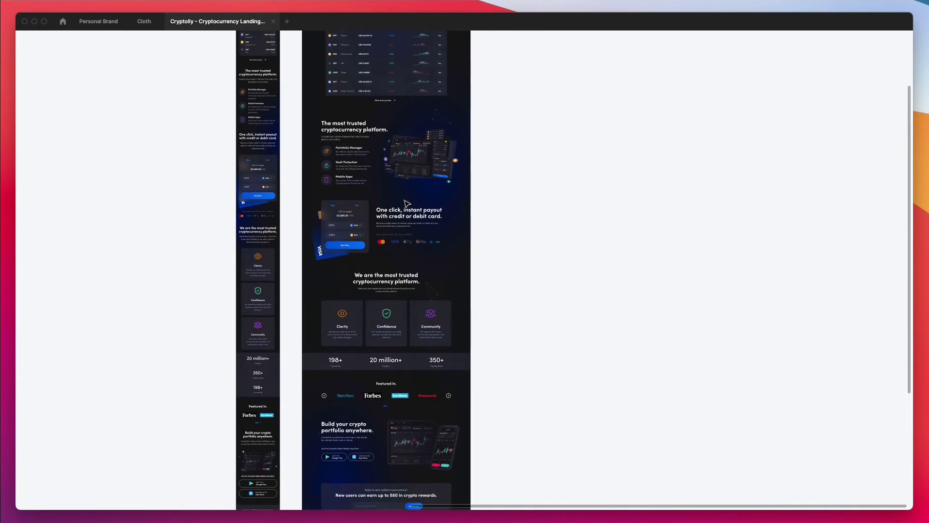
scroll(358, 248, "up", 5)
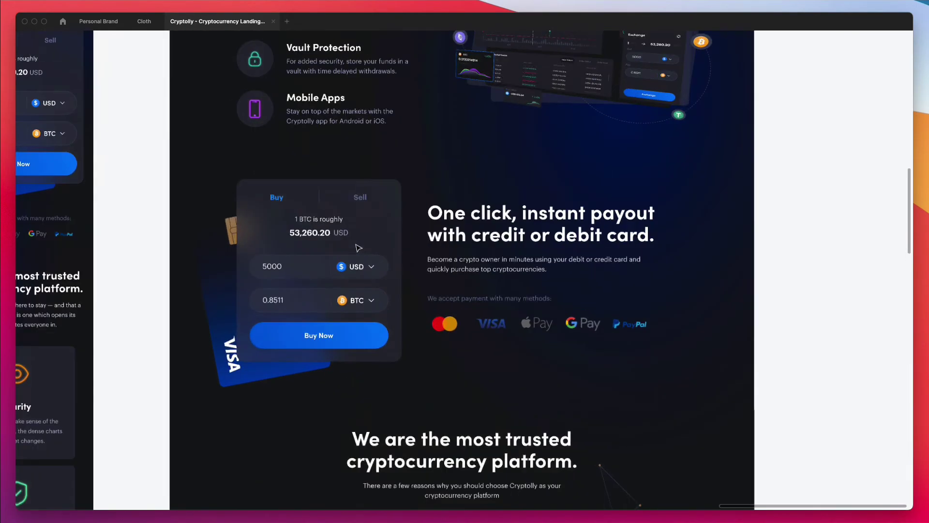
scroll(358, 248, "down", 5)
scroll(358, 247, "down", 8)
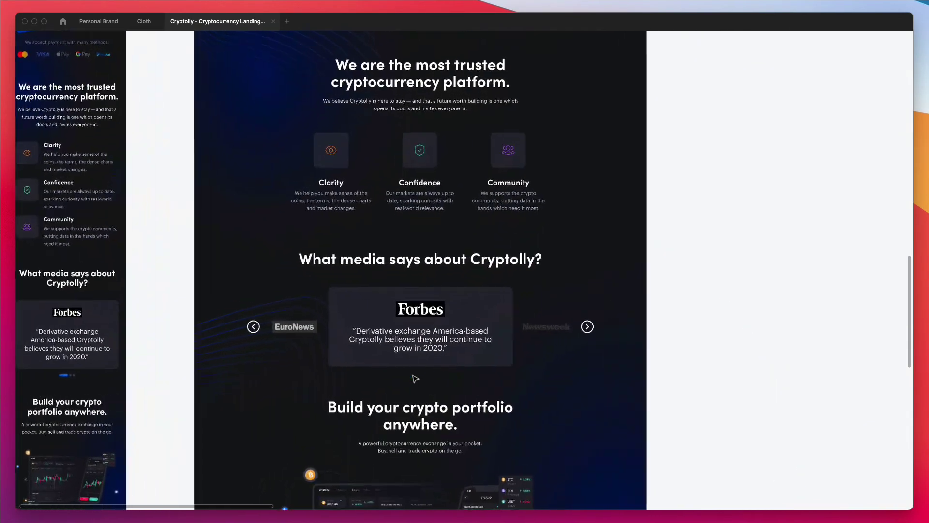
scroll(414, 383, "down", 7)
scroll(413, 378, "down", 5)
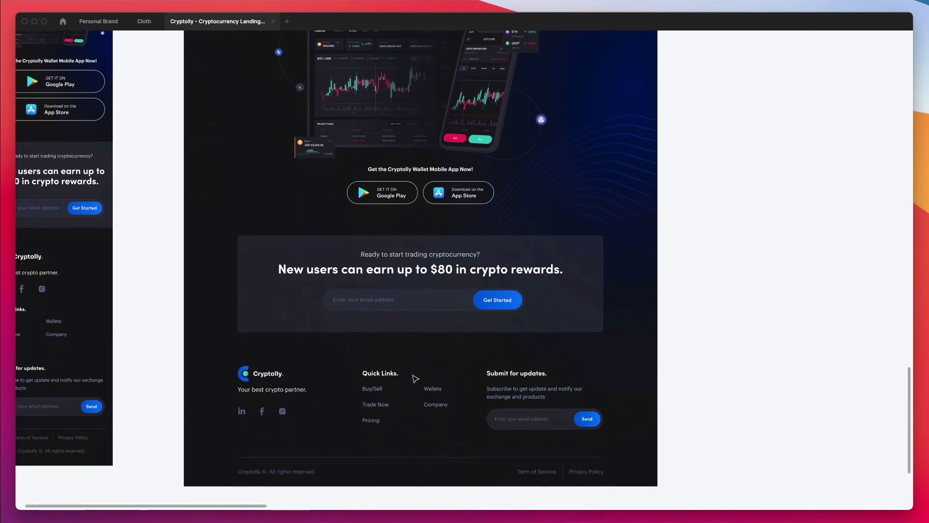
scroll(416, 377, "up", 1)
scroll(415, 377, "left", 1)
scroll(415, 378, "down", 1)
scroll(415, 378, "right", 1)
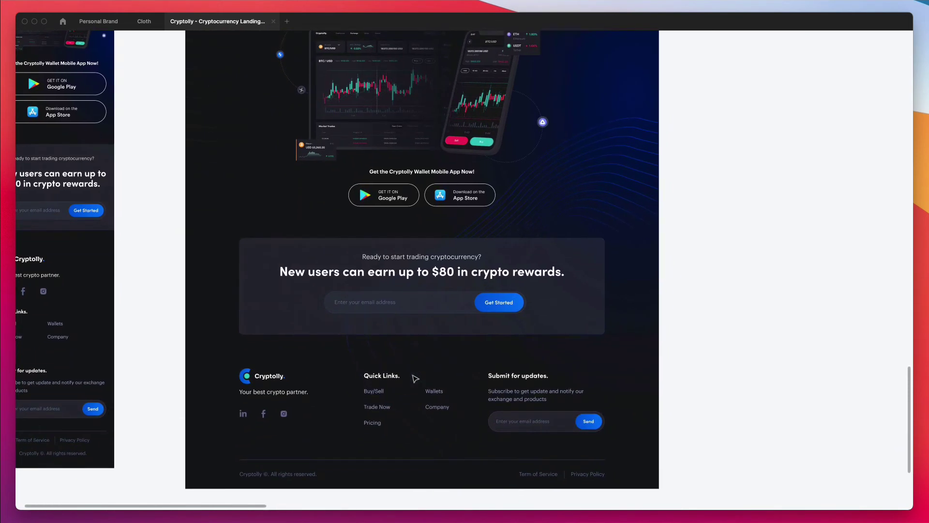
Step: Scroll back up to the 'What media says about Cryptolly?' quotes and 'Build your crypto portfolio anywhere' sections
scroll(415, 378, "left", 1)
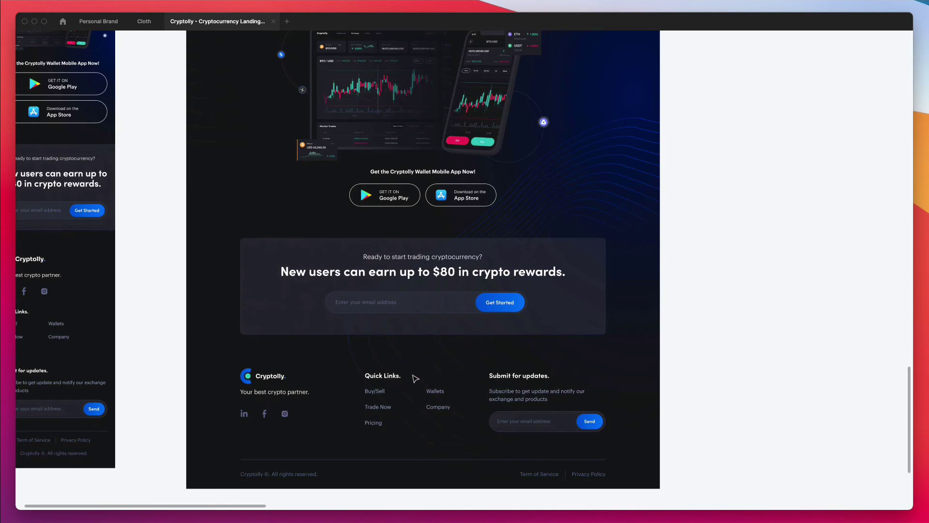
scroll(415, 378, "up", 5)
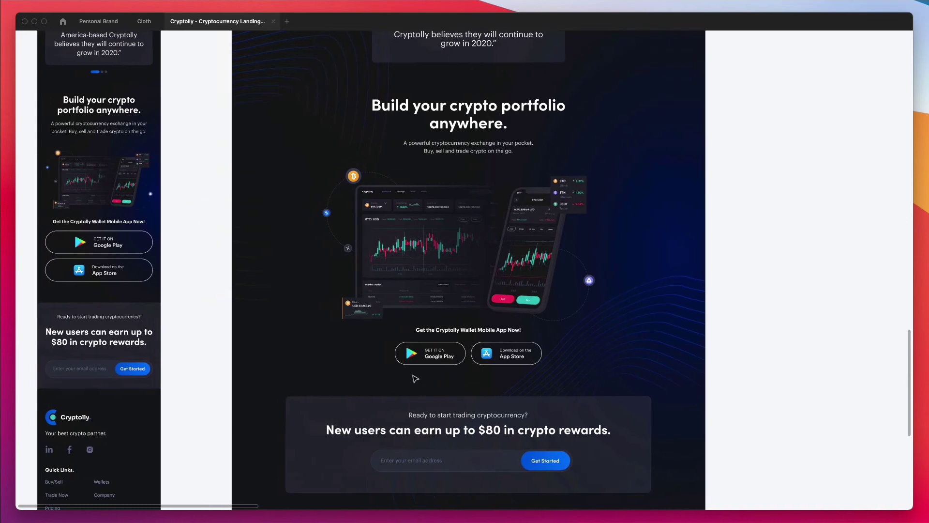
scroll(415, 378, "up", 4)
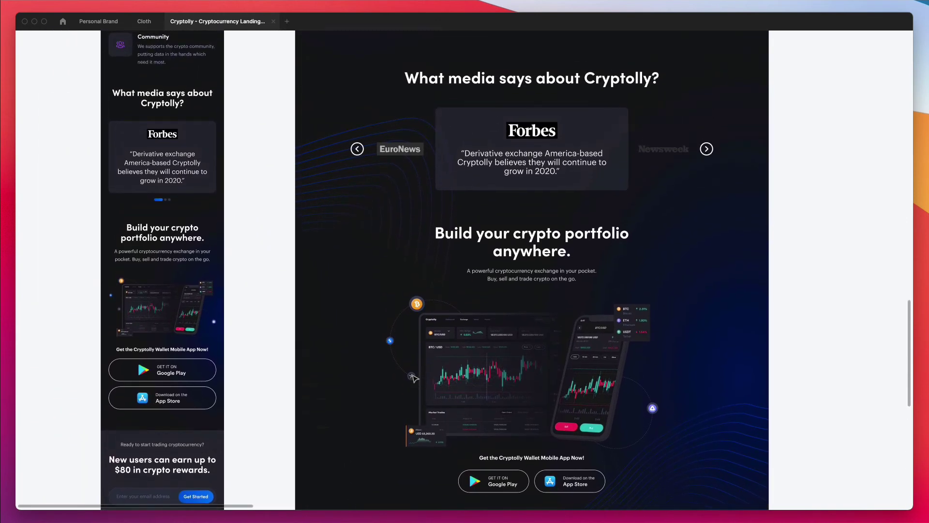
scroll(414, 377, "down", 1)
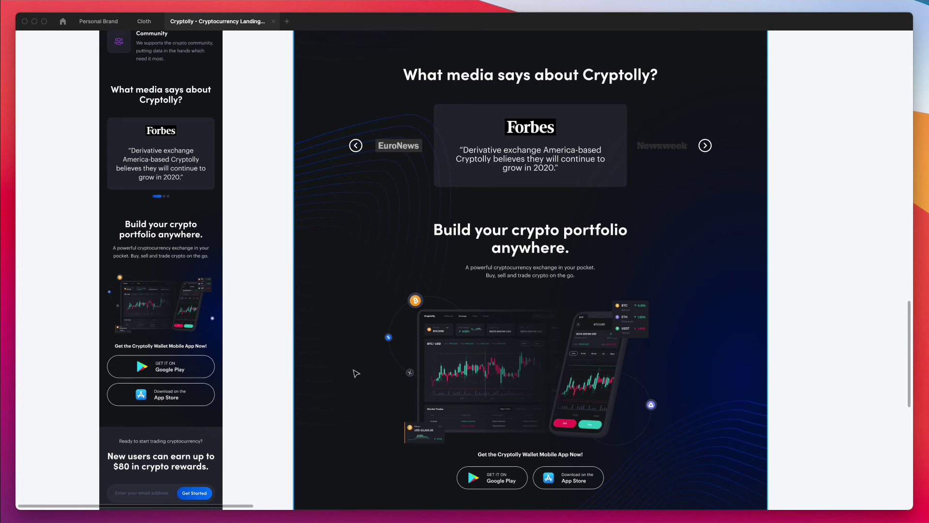
Step: Pan across to Landing Page V1 and its Responsive version, framing both hero sections with coin price cards
scroll(355, 373, "left", 1)
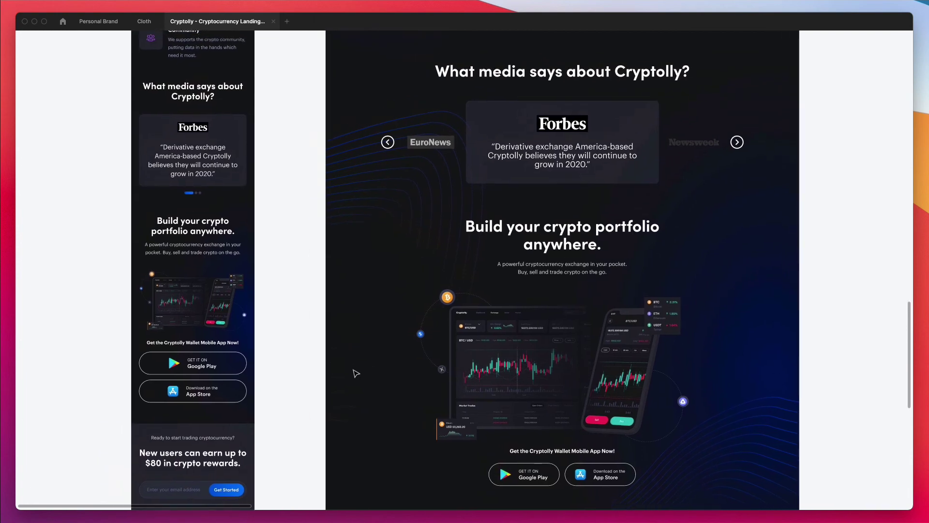
scroll(355, 373, "up", 8)
scroll(356, 373, "up", 5)
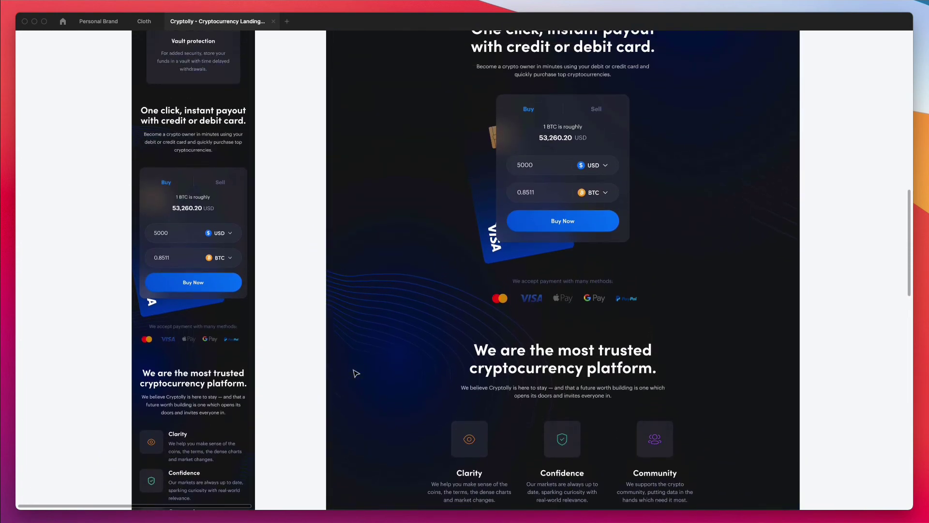
scroll(356, 373, "down", 3)
scroll(356, 373, "up", 3)
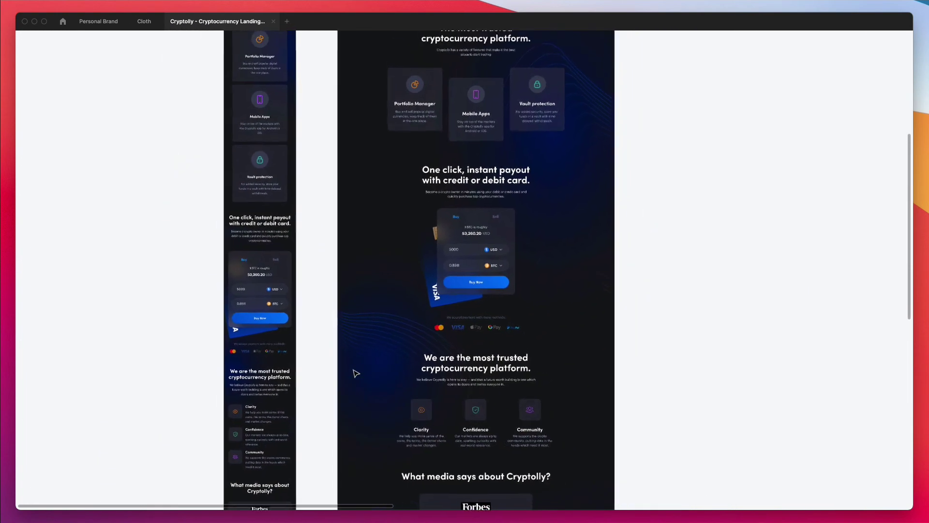
scroll(356, 373, "down", 2)
scroll(355, 373, "up", 5)
scroll(355, 373, "left", 2)
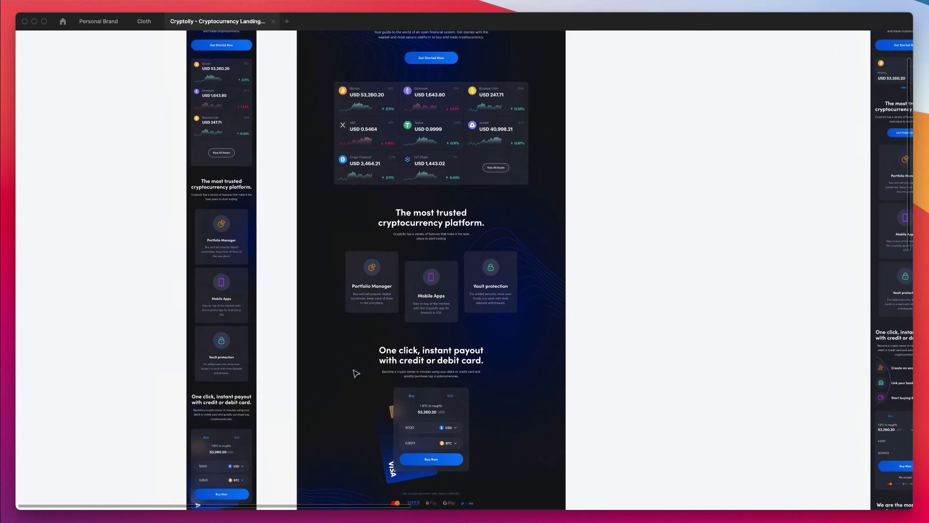
scroll(290, 191, "up", 5)
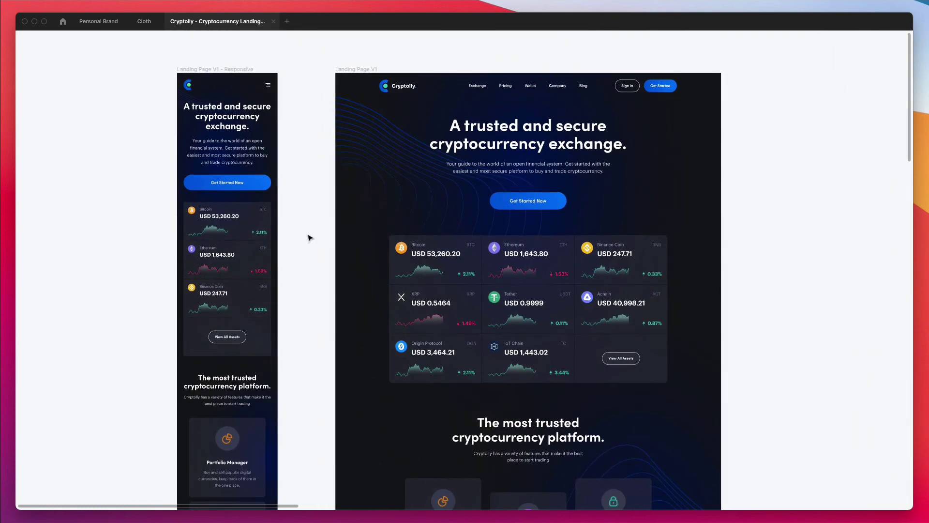
scroll(309, 237, "up", 2)
scroll(310, 237, "down", 2)
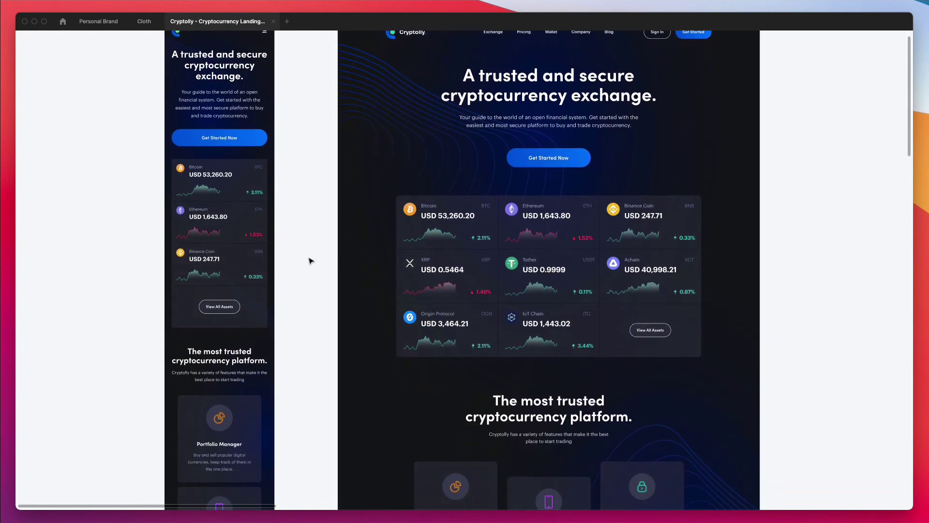
scroll(311, 261, "up", 1)
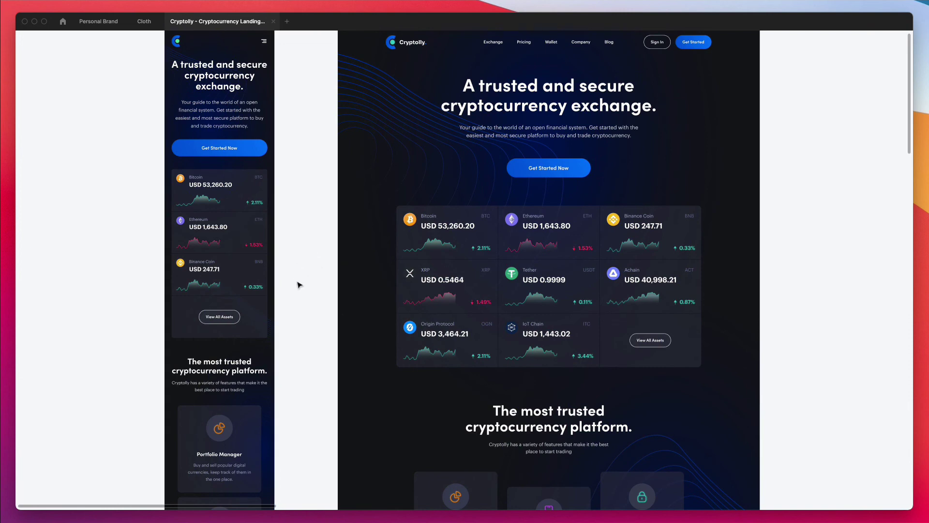
scroll(318, 276, "up", 5)
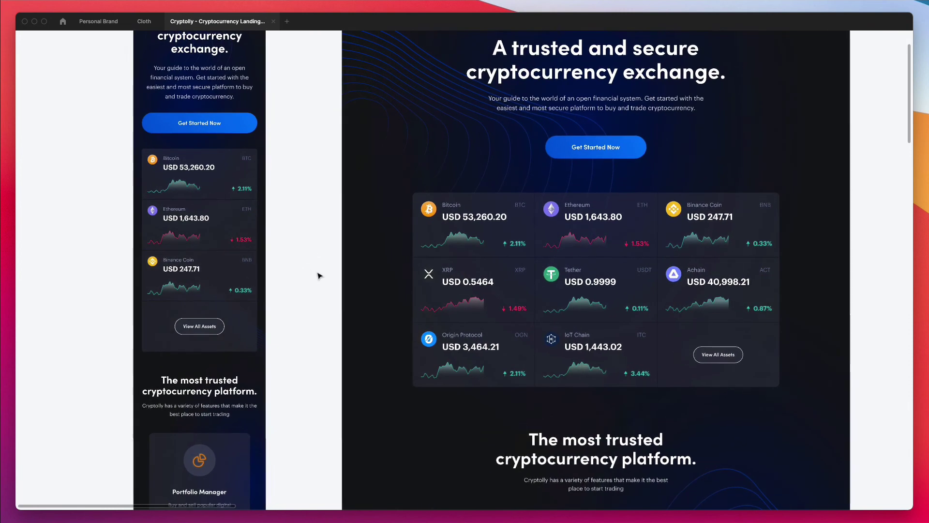
scroll(284, 264, "right", 2)
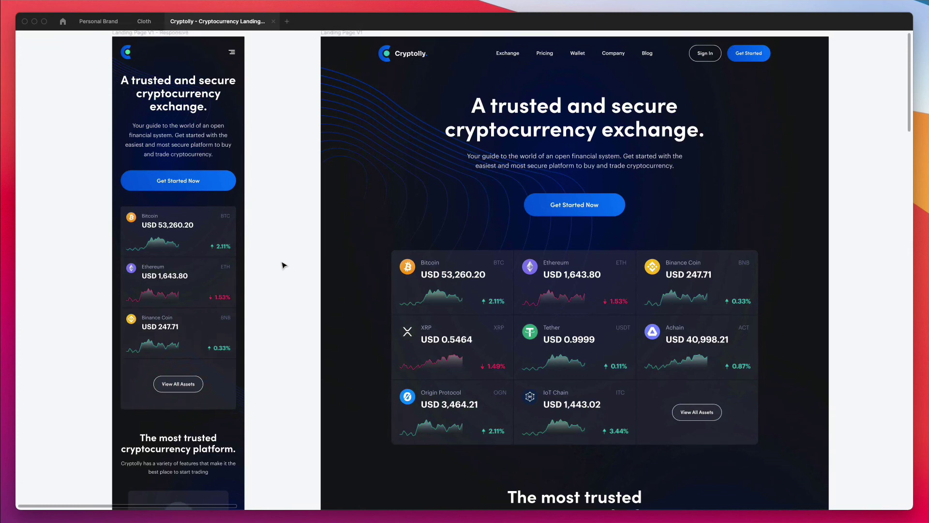
scroll(284, 265, "up", 2)
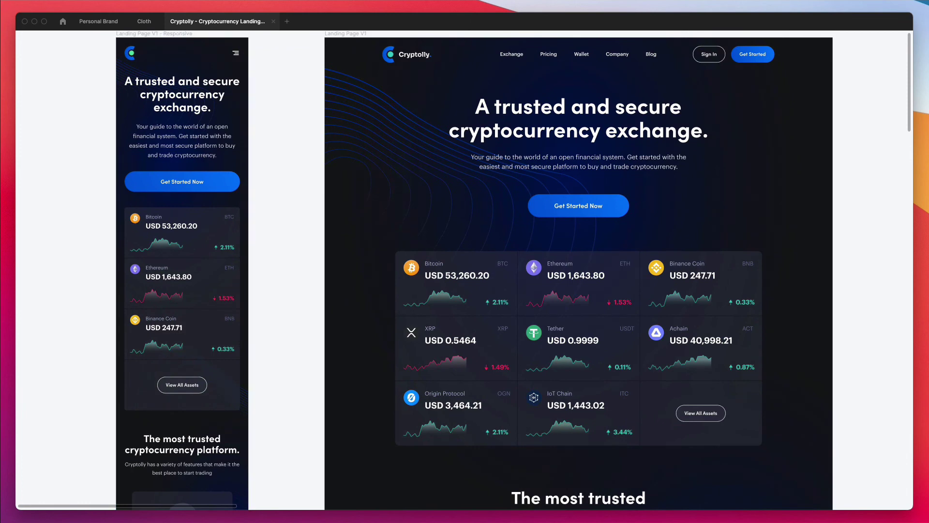